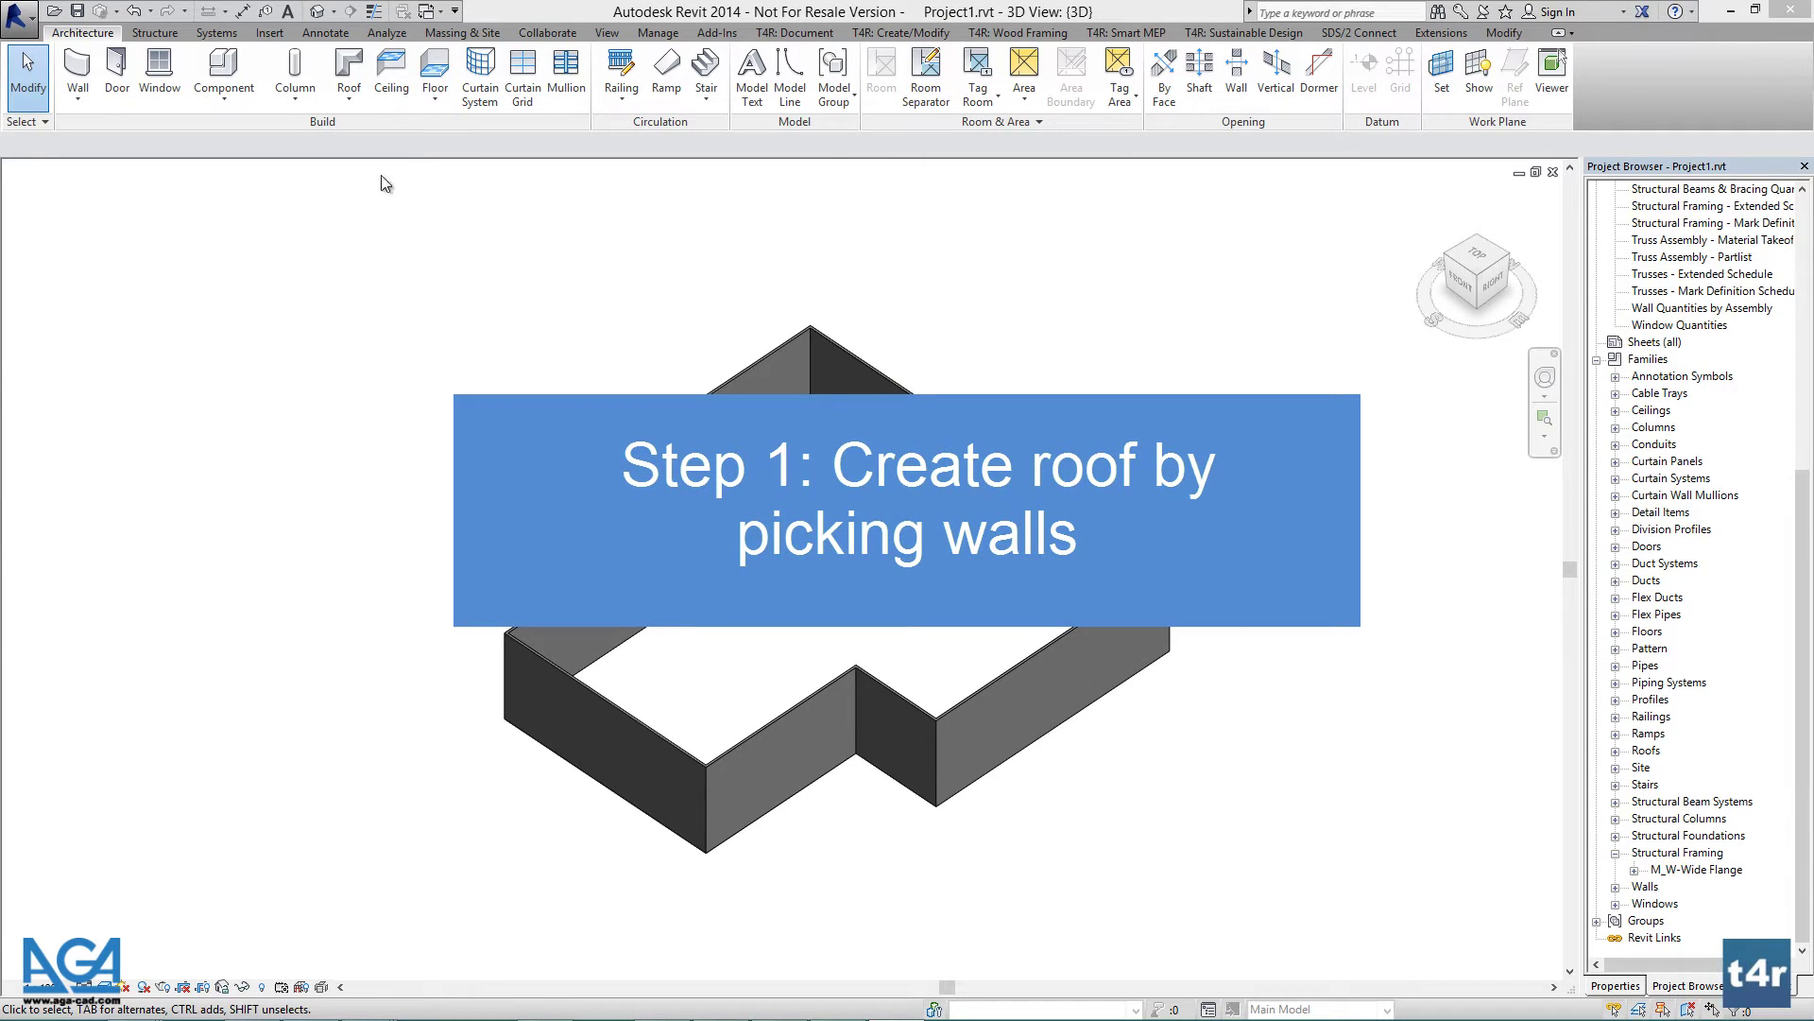
# Start a Roof by Footprint and trace boundary lines along the whole wall chain
pyautogui.click(348, 64)
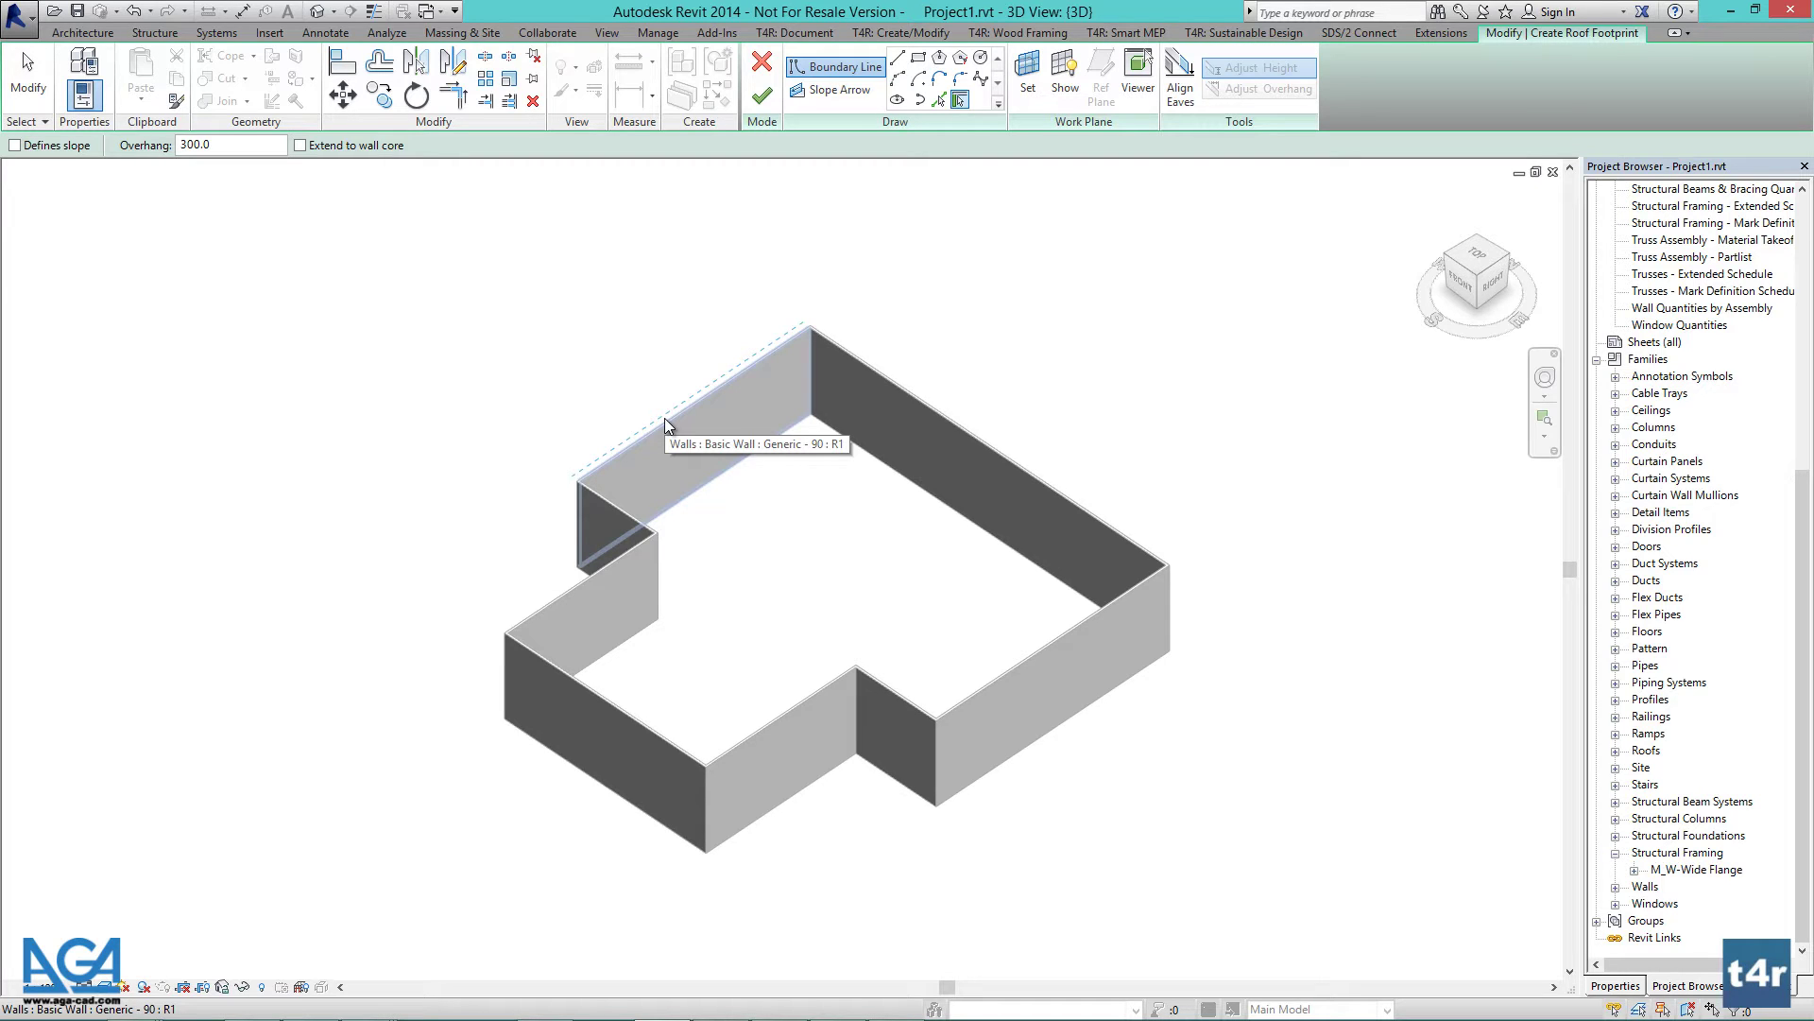
pyautogui.press('Tab')
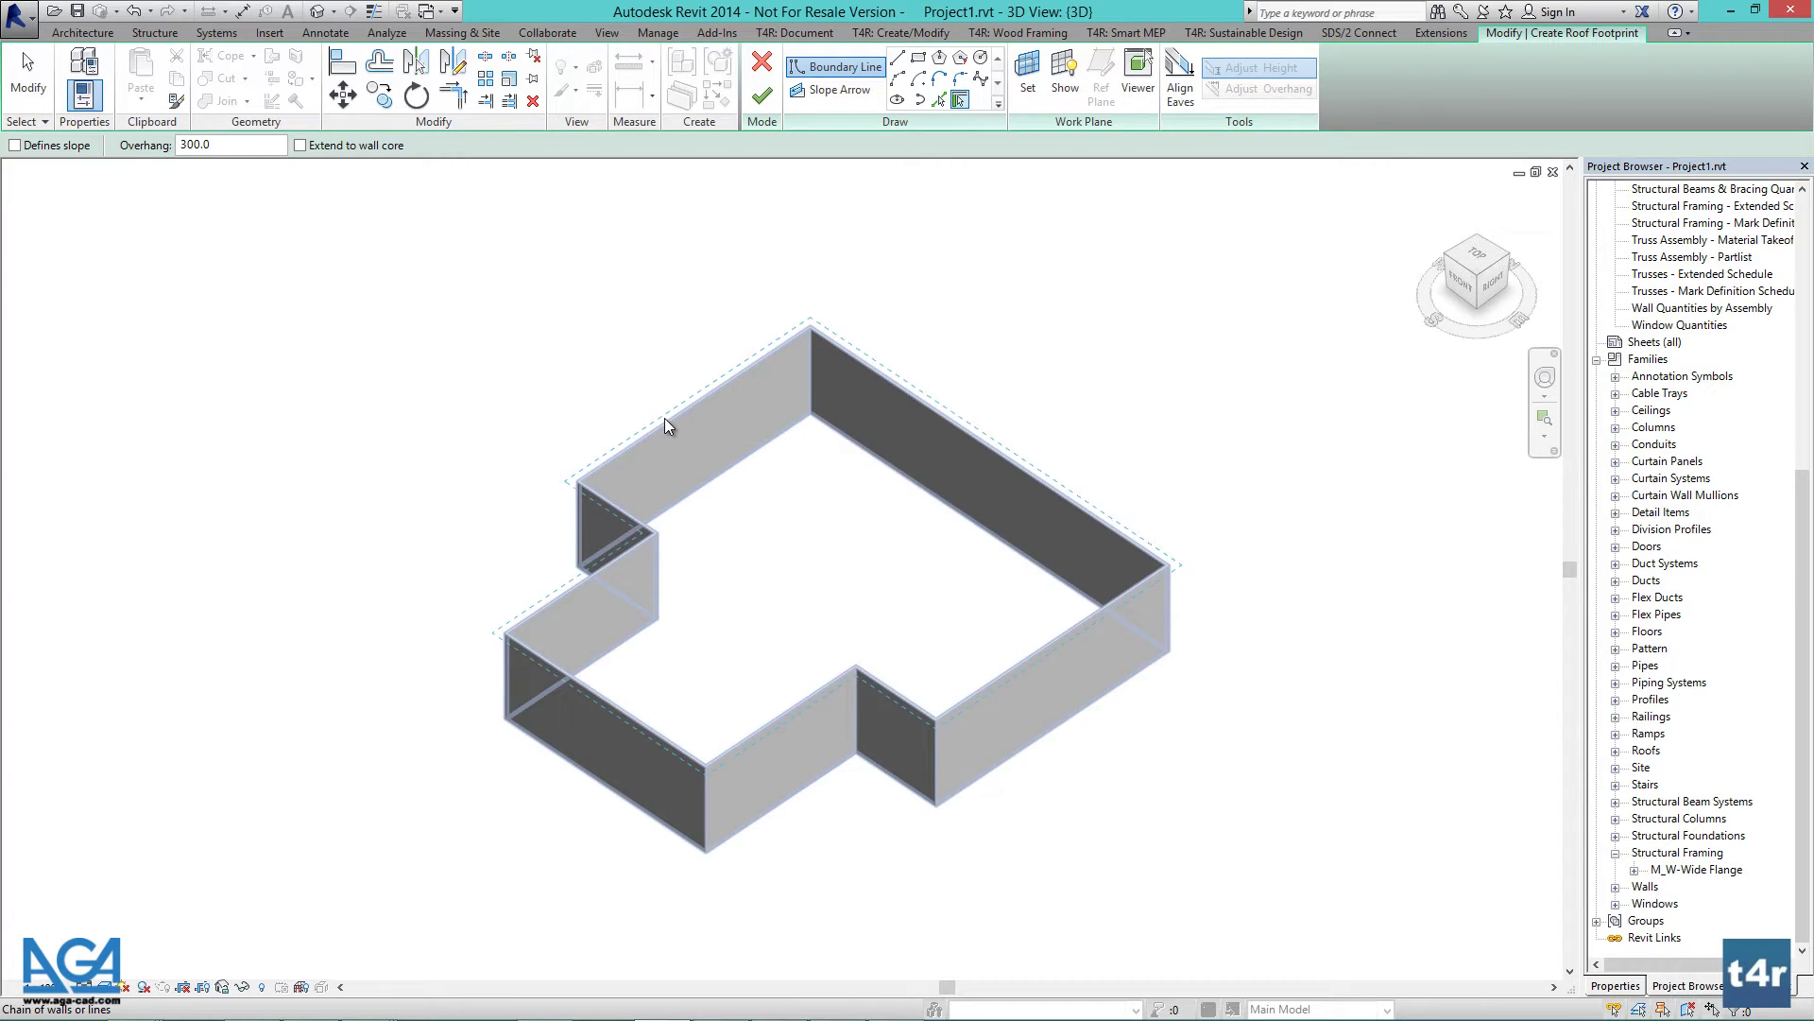
pyautogui.click(665, 418)
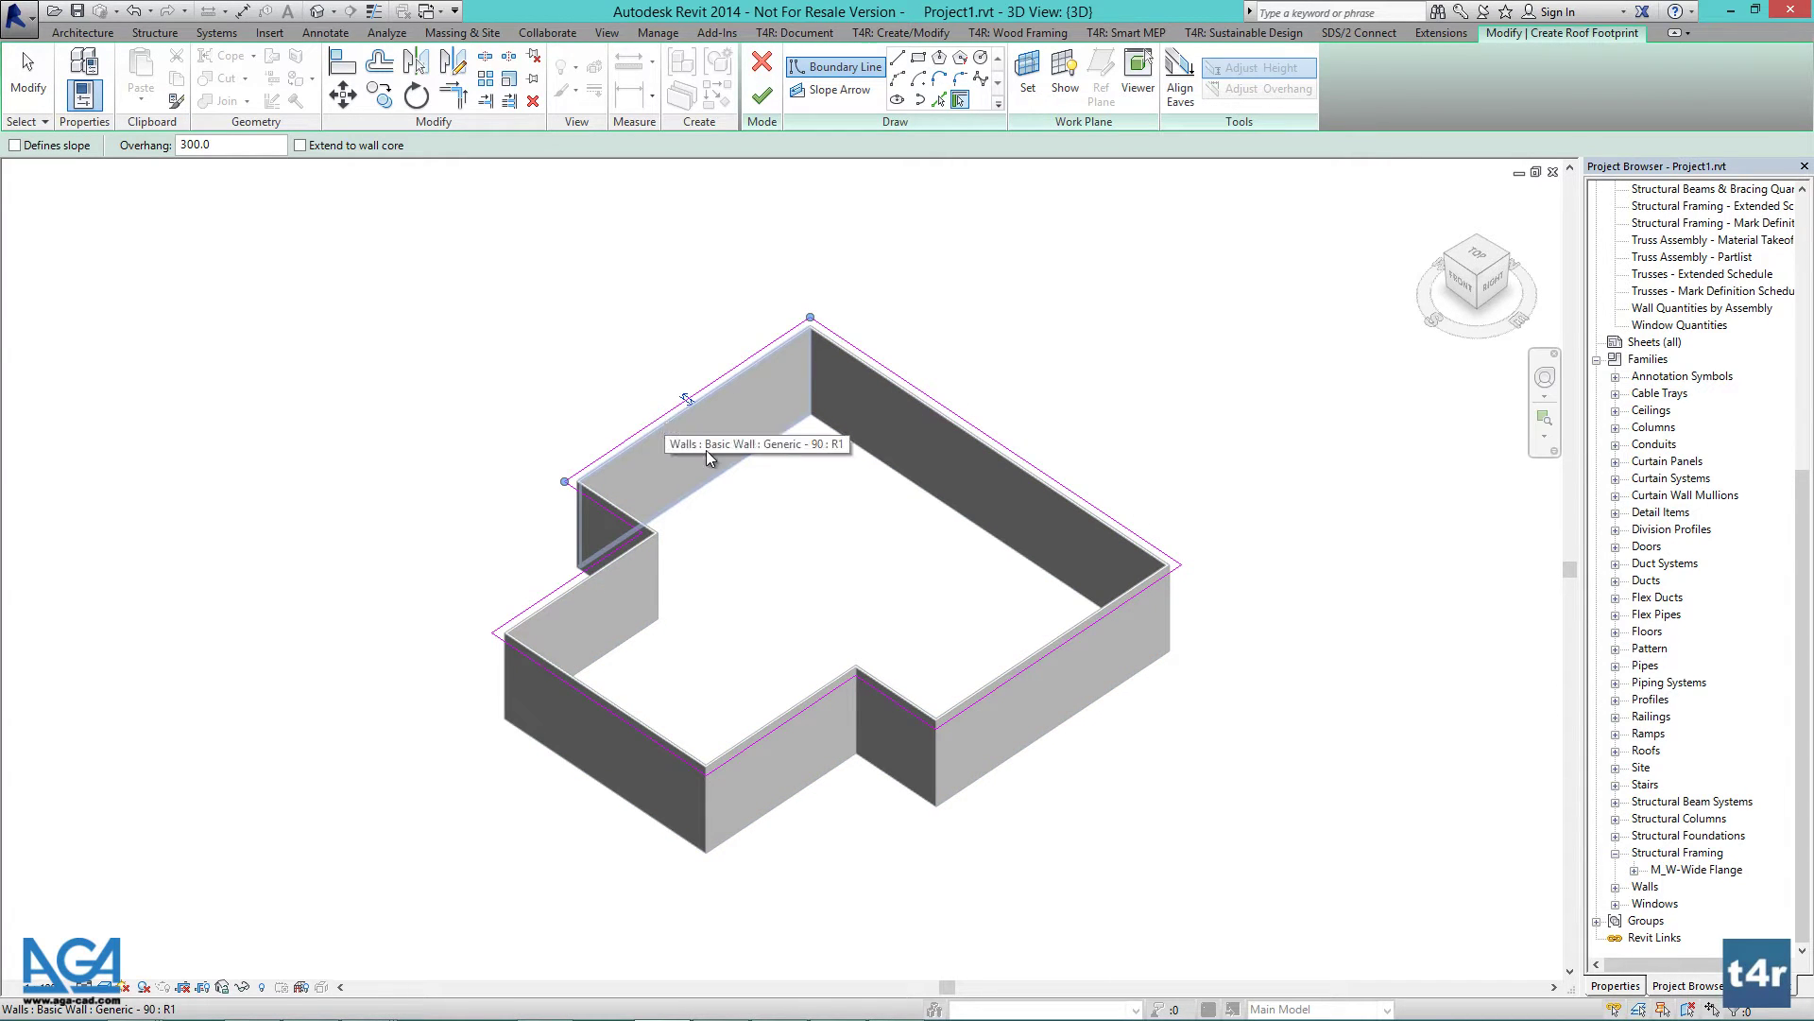
pyautogui.click(950, 315)
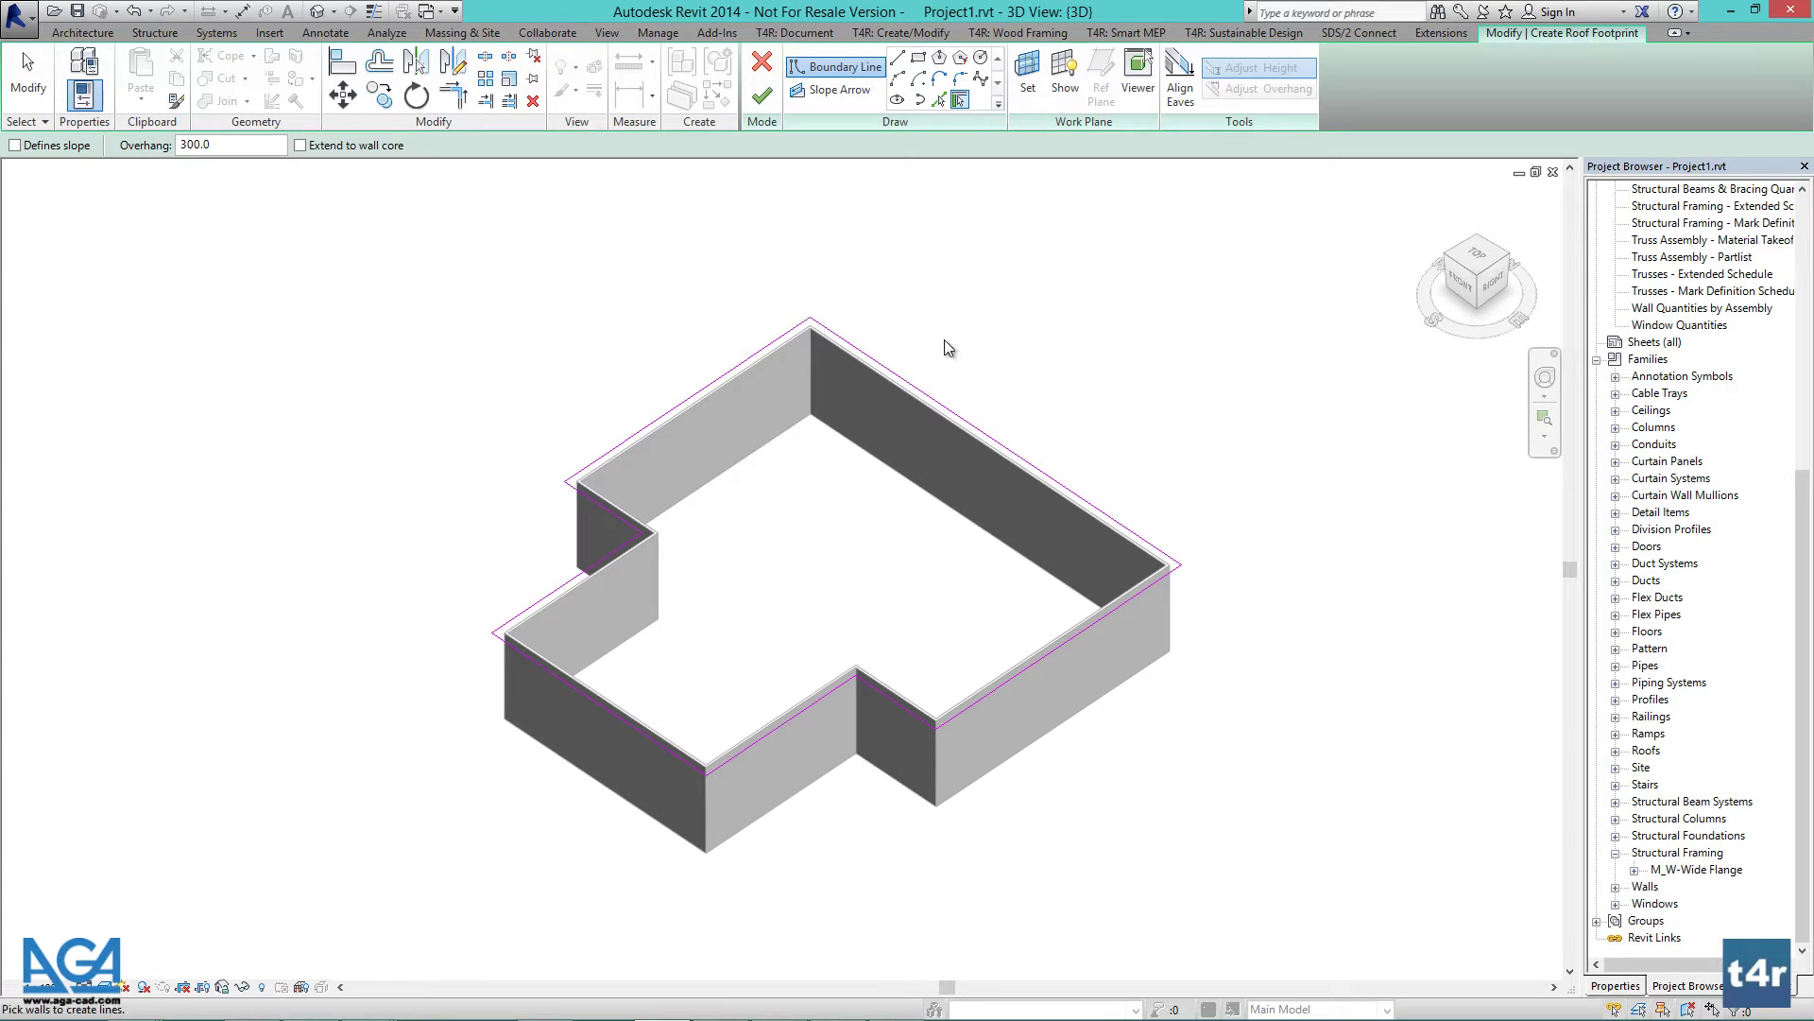
pyautogui.press('Escape')
# Make the chosen edge lines slope-defining with a 600 overhang, then finish the roof
pyautogui.click(929, 395)
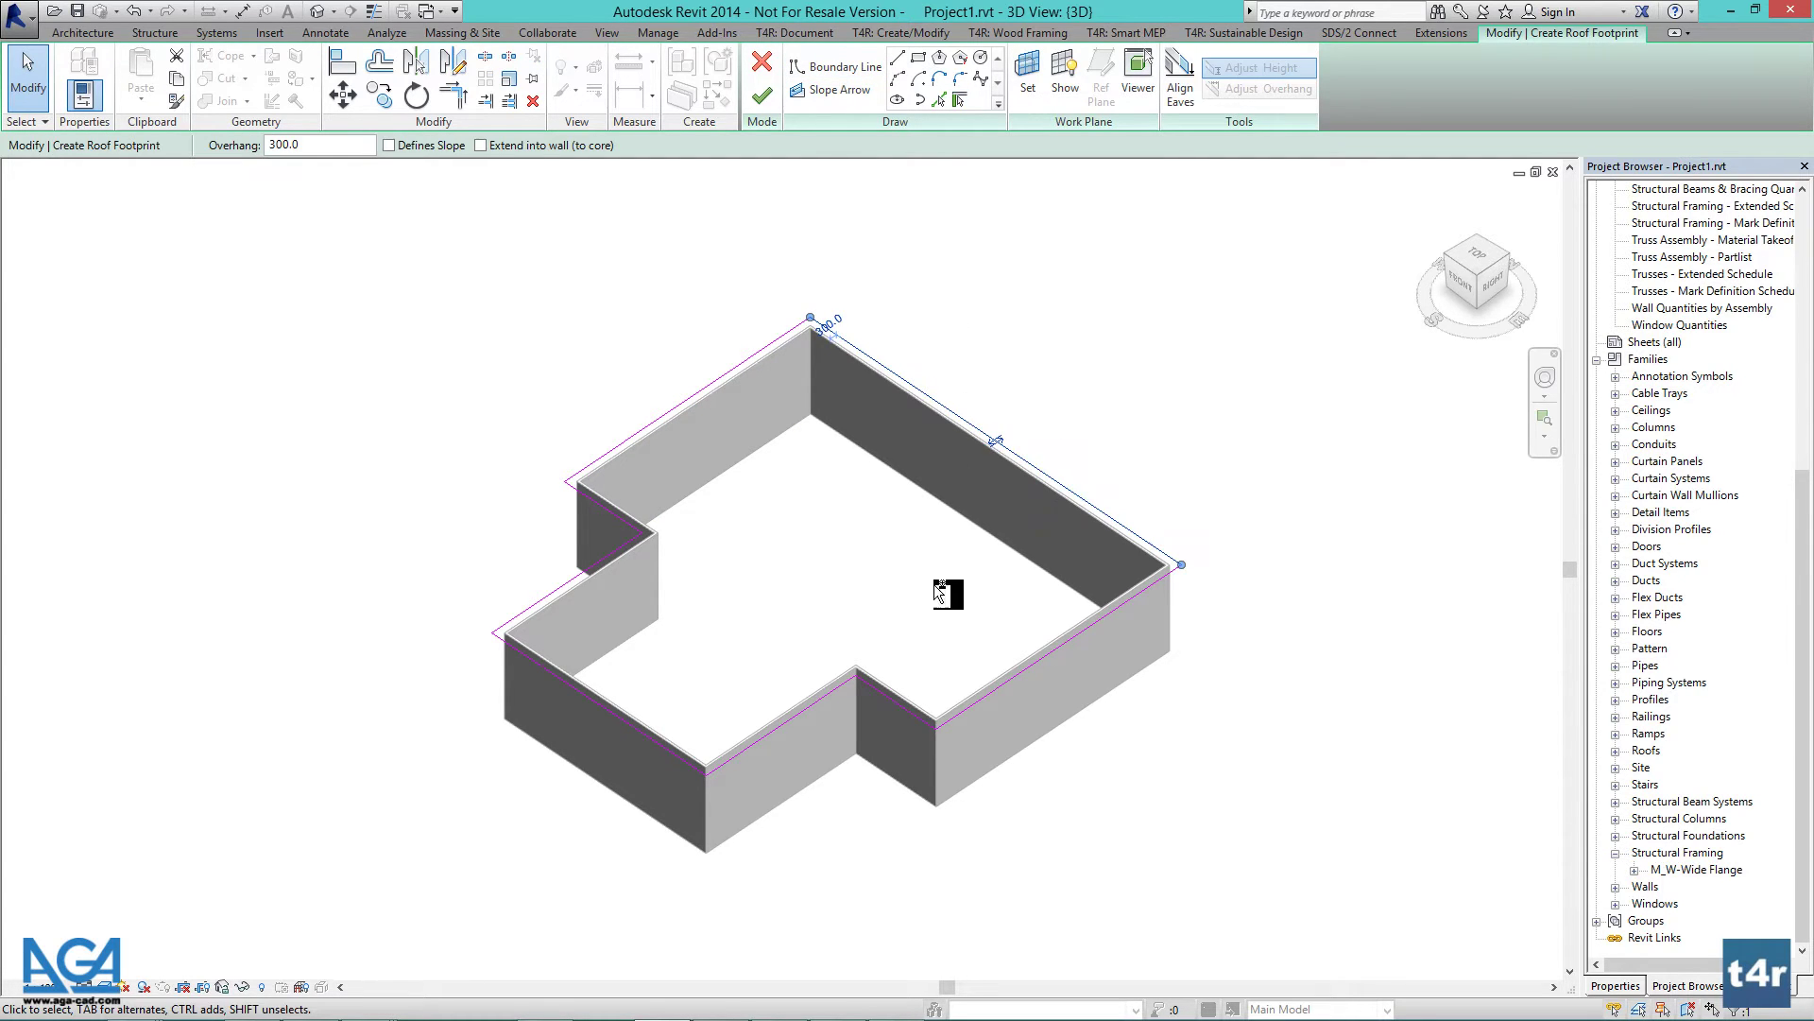
pyautogui.keyDown('ctrl'); pyautogui.click(898, 707); pyautogui.keyUp('ctrl')
pyautogui.keyDown('ctrl'); pyautogui.click(825, 699); pyautogui.keyUp('ctrl')
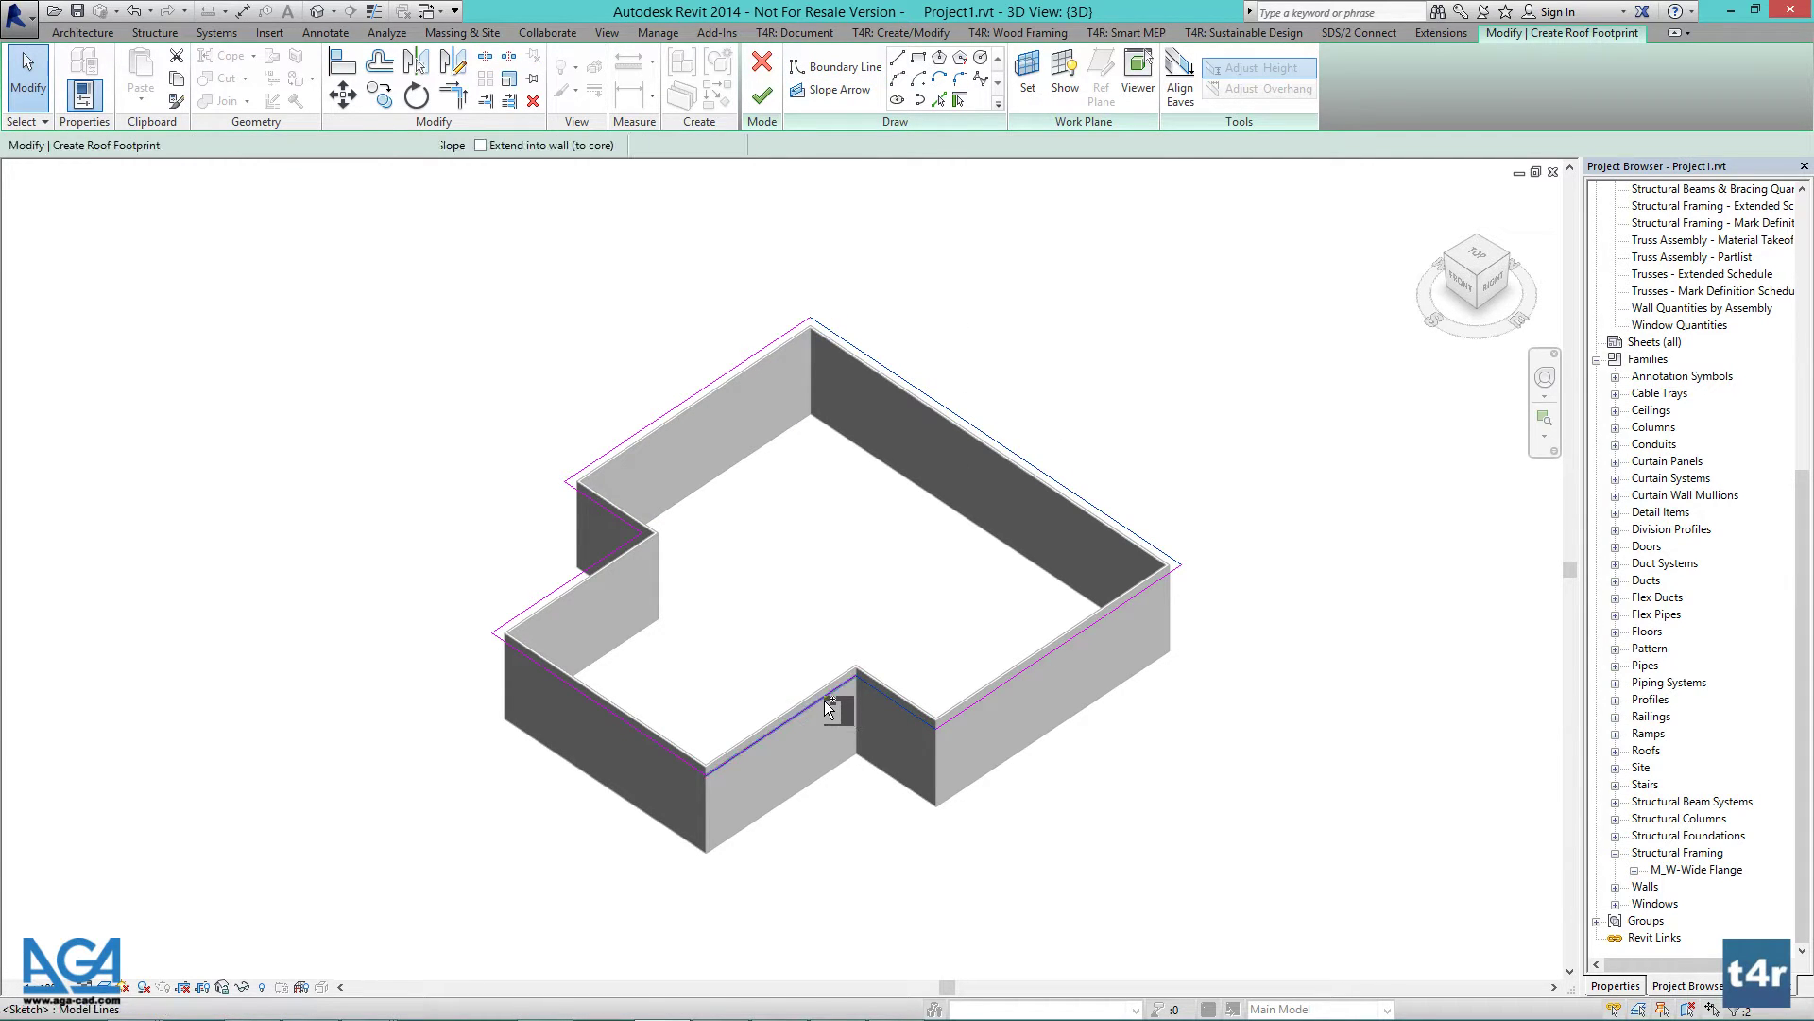
pyautogui.keyDown('ctrl'); pyautogui.click(598, 697); pyautogui.keyUp('ctrl')
pyautogui.keyDown('ctrl'); pyautogui.click(580, 578); pyautogui.keyUp('ctrl')
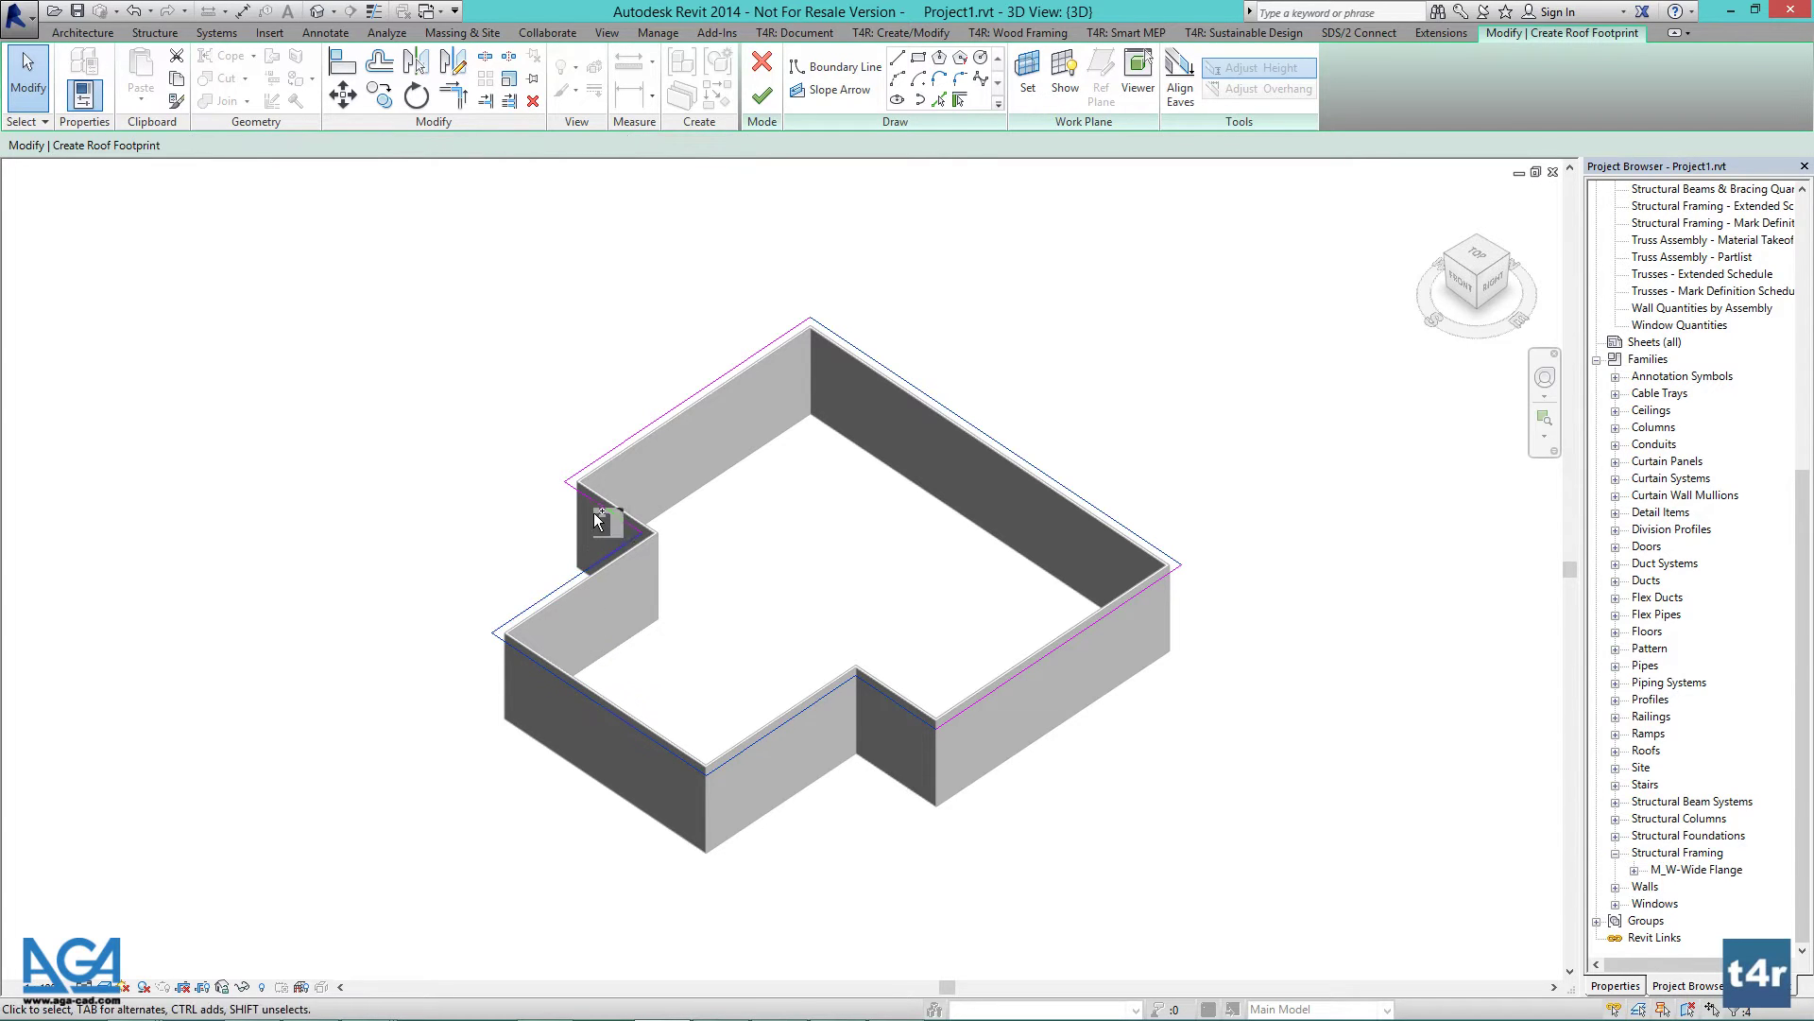
pyautogui.keyDown('ctrl'); pyautogui.click(601, 507); pyautogui.keyUp('ctrl')
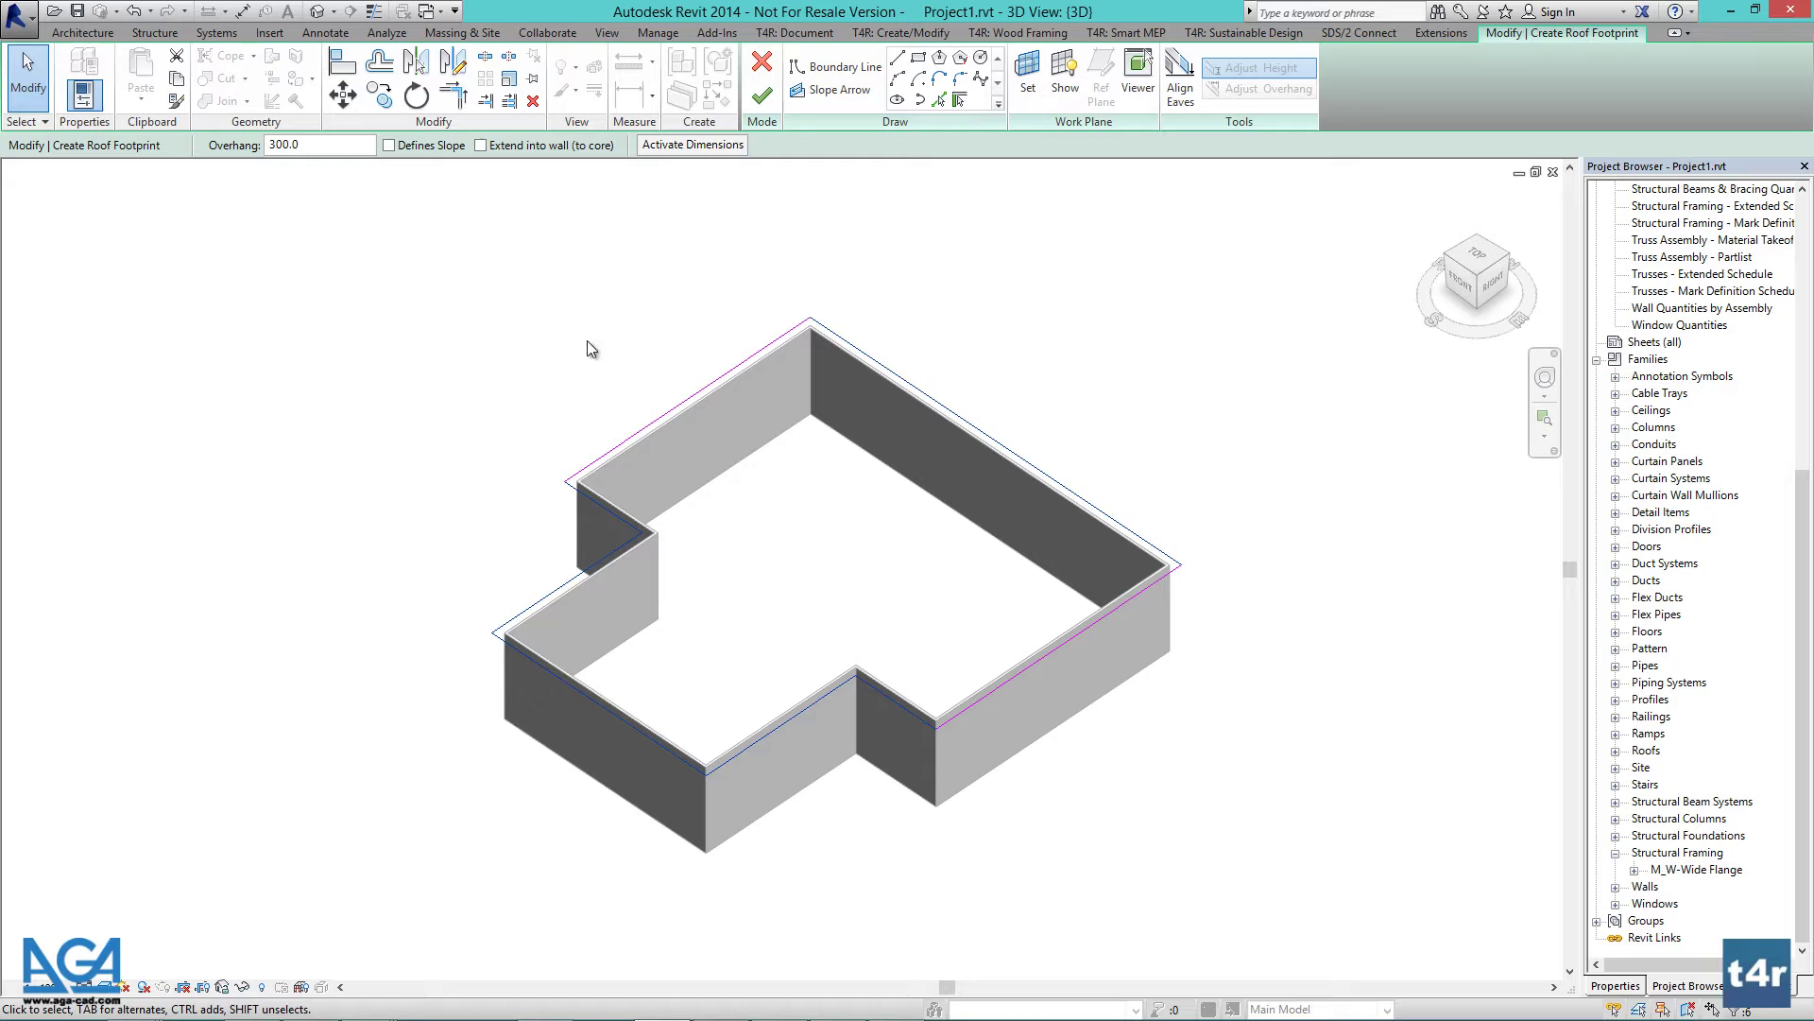
pyautogui.click(388, 146)
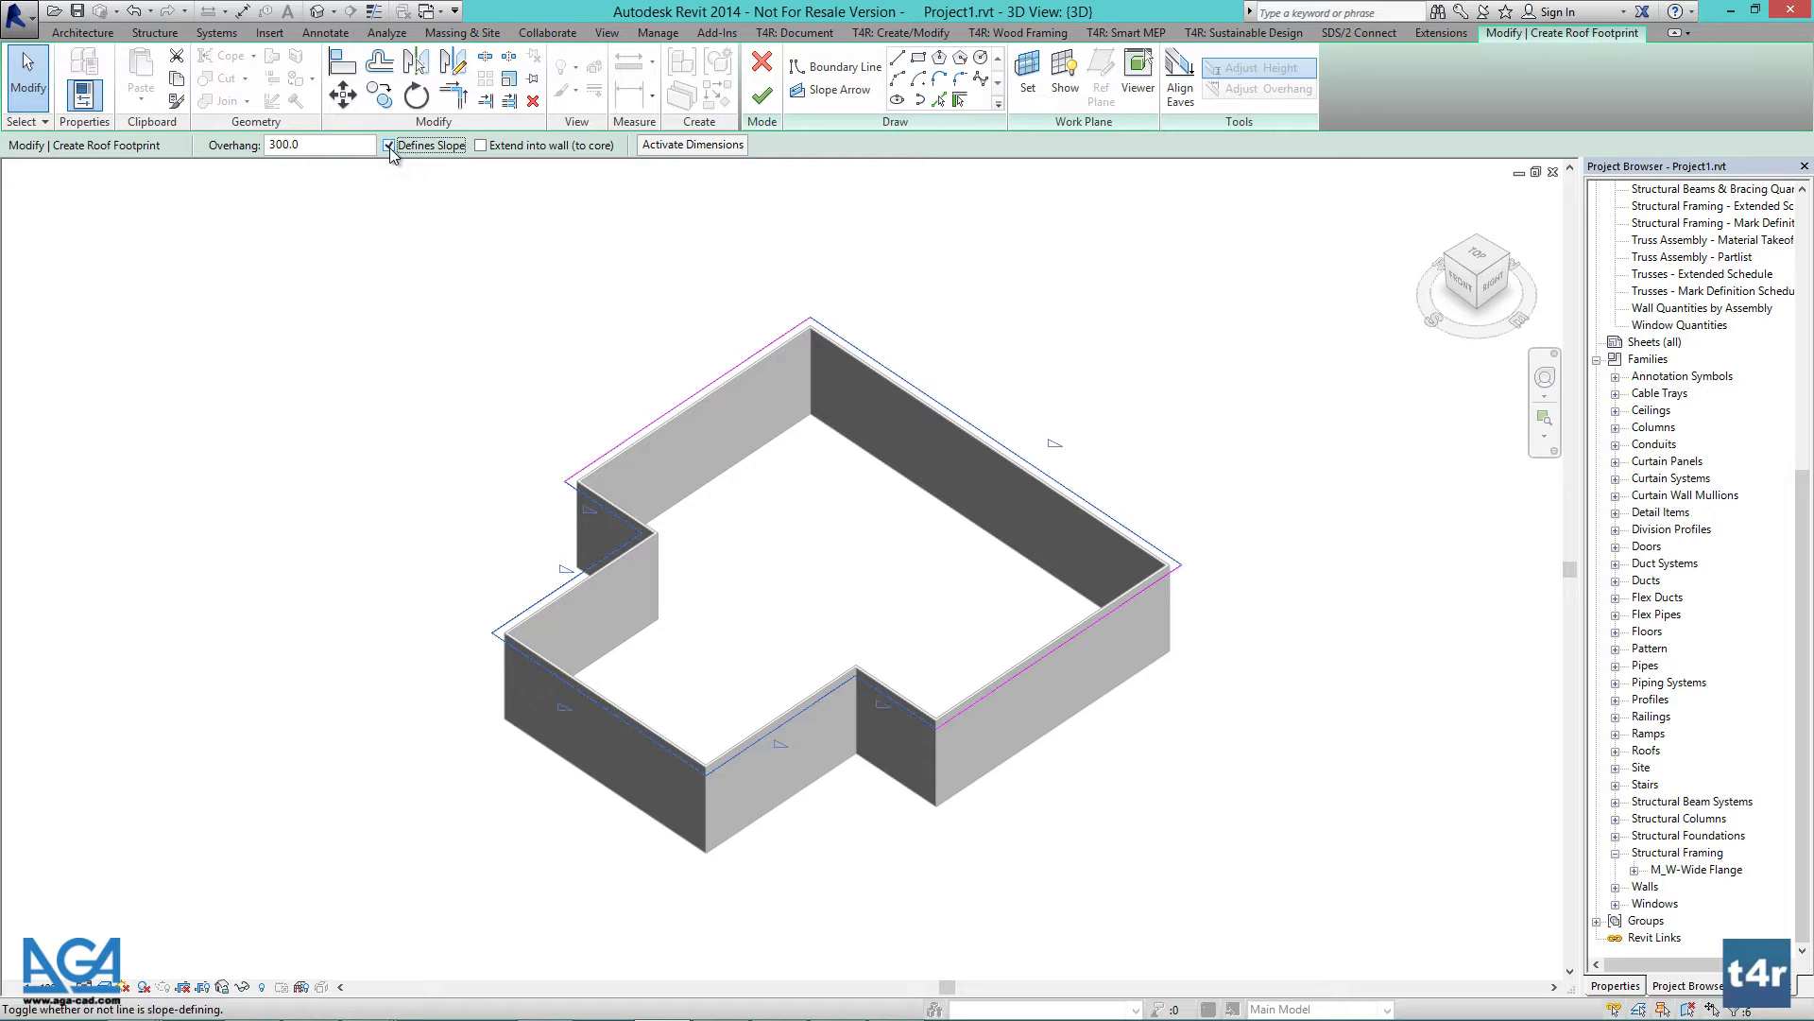
pyautogui.click(263, 146)
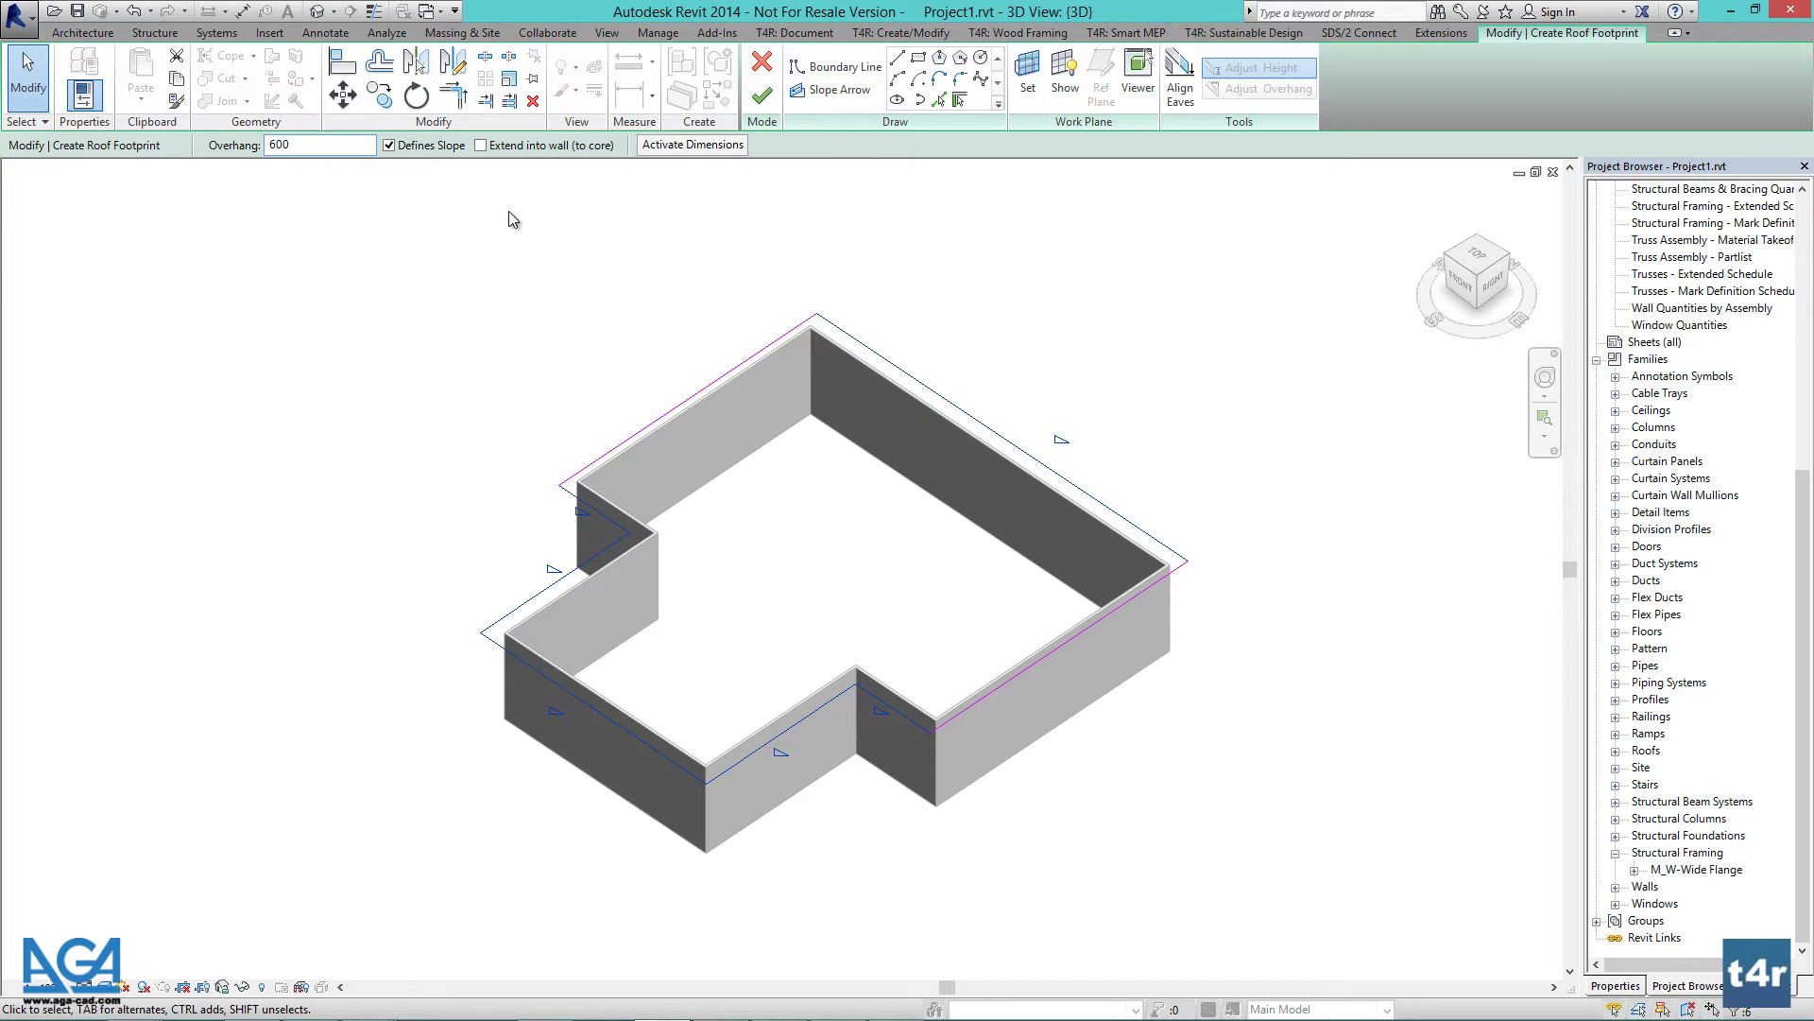
pyautogui.click(764, 98)
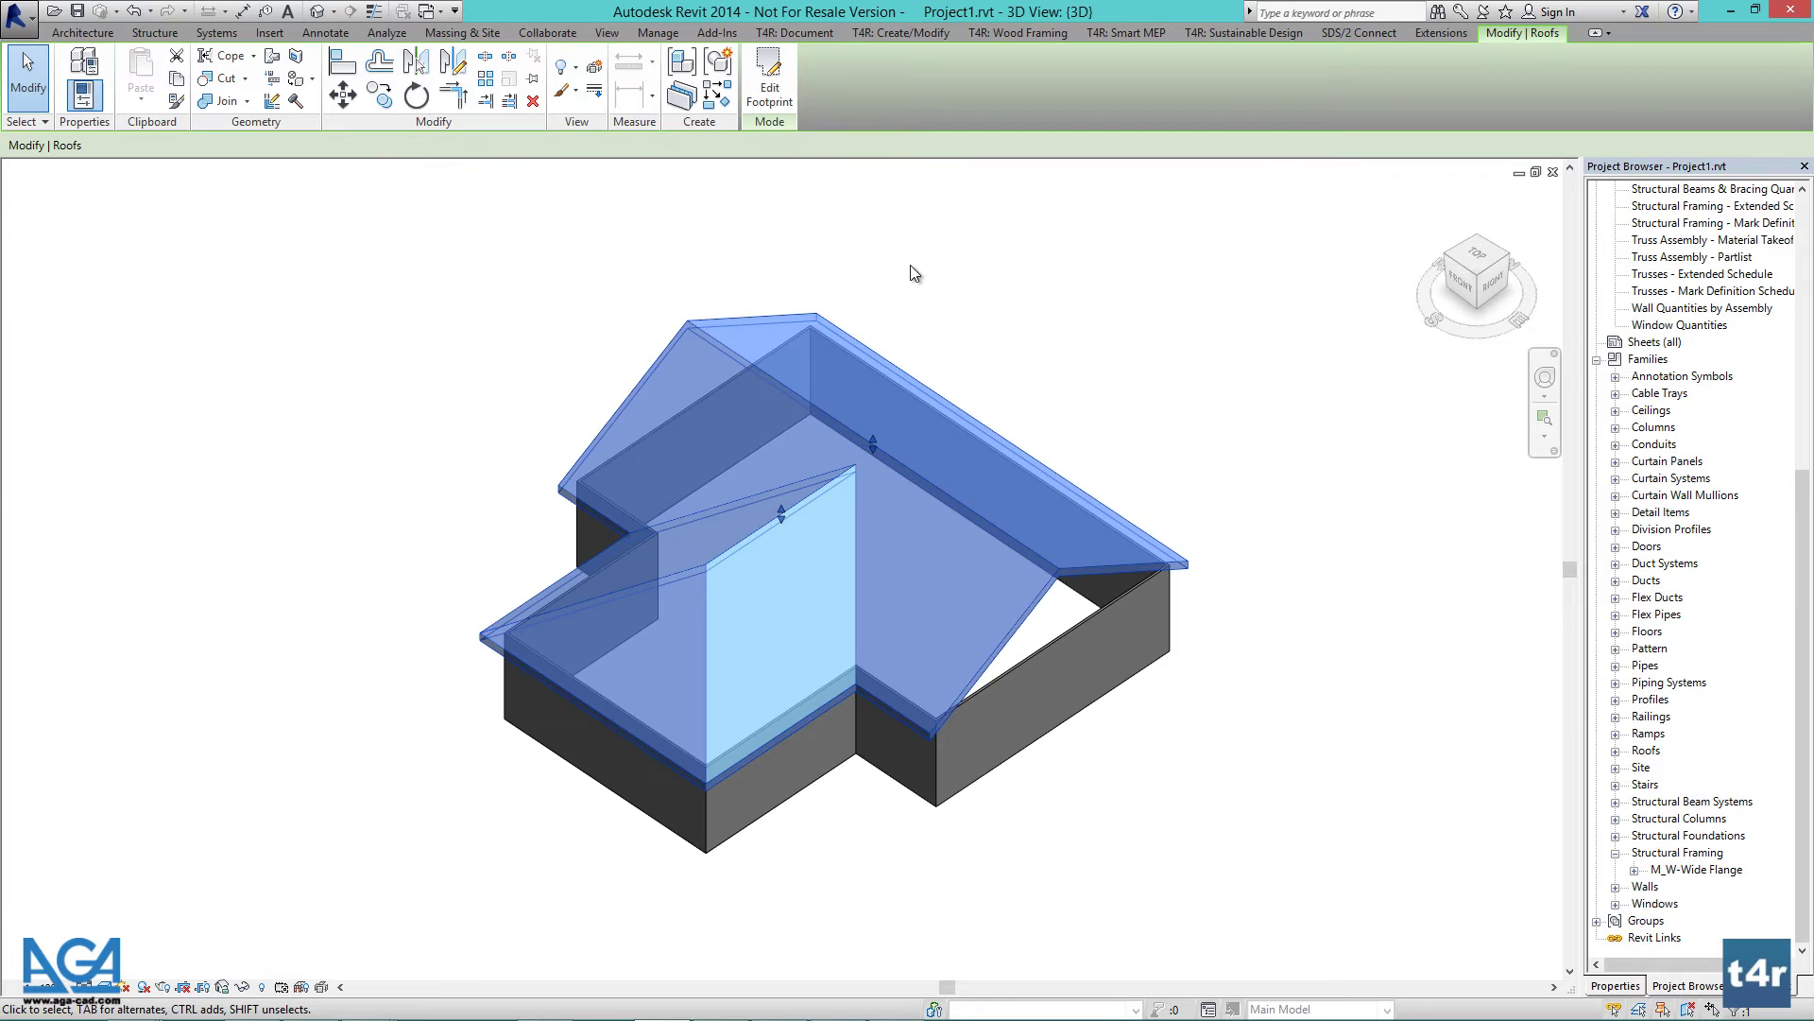
# Duplicate the roof type as 'Generic Roof - 75mm'
pyautogui.click(910, 265)
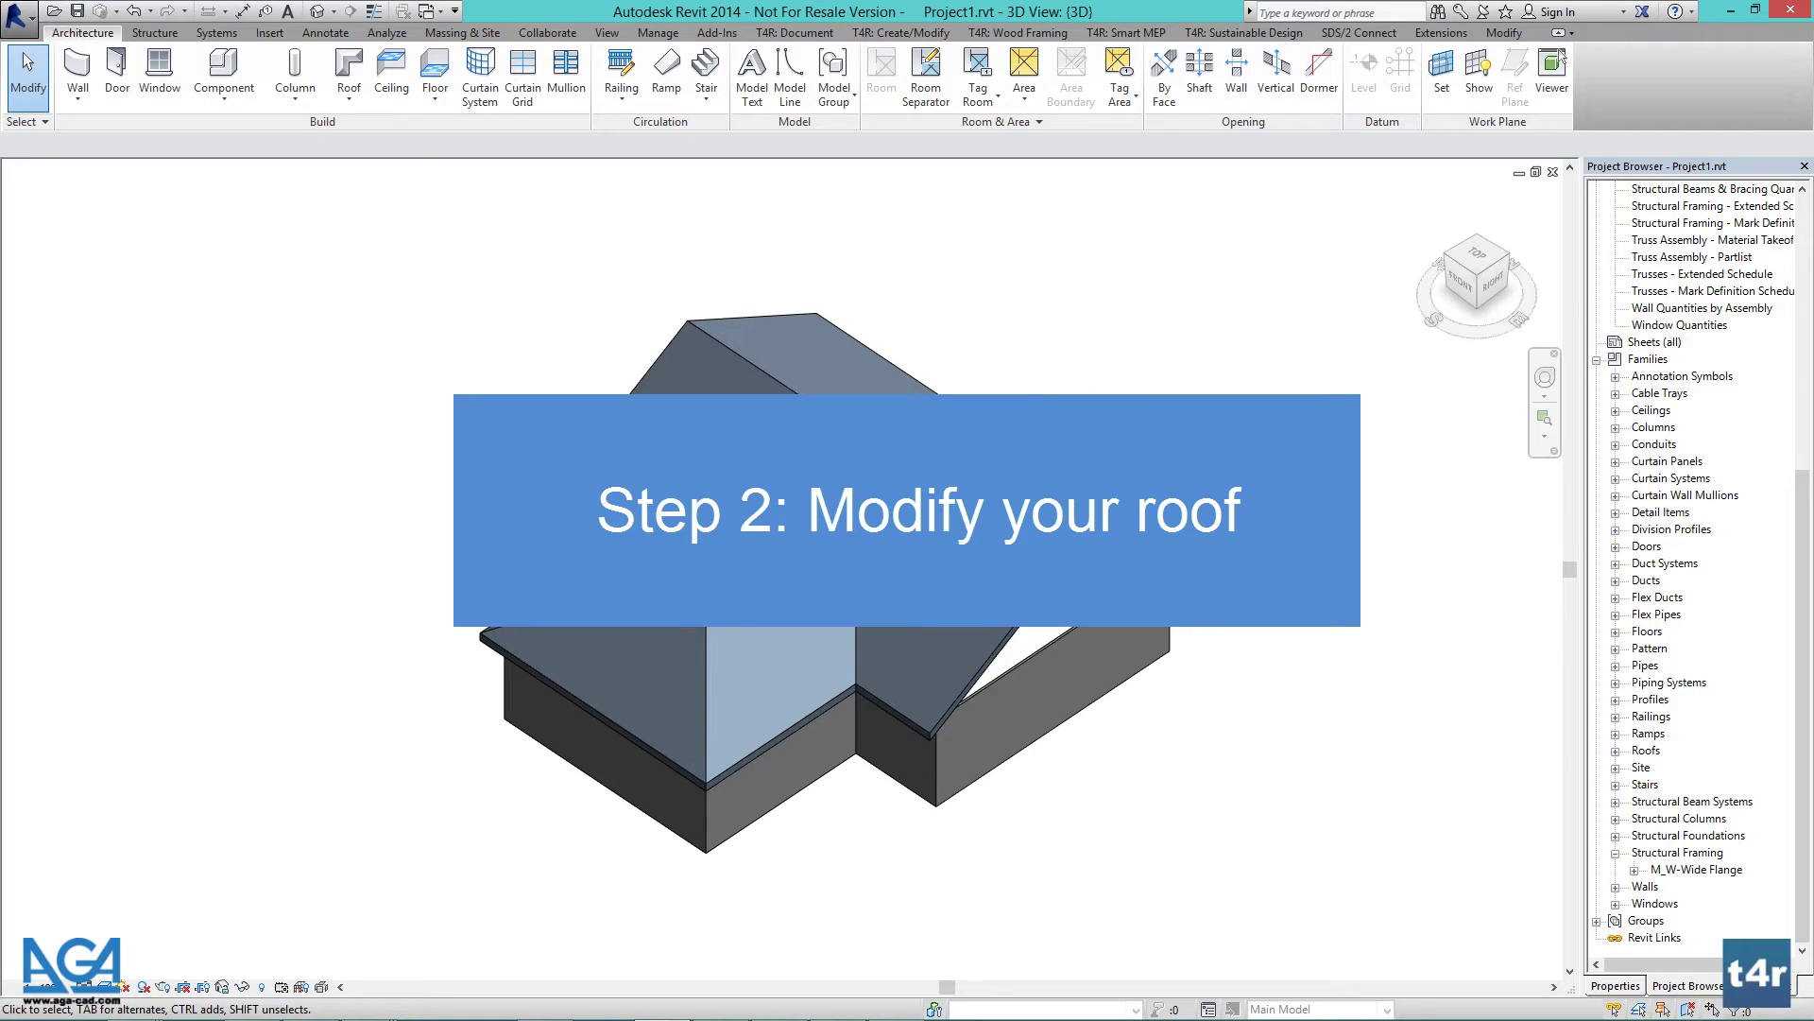
pyautogui.click(900, 463)
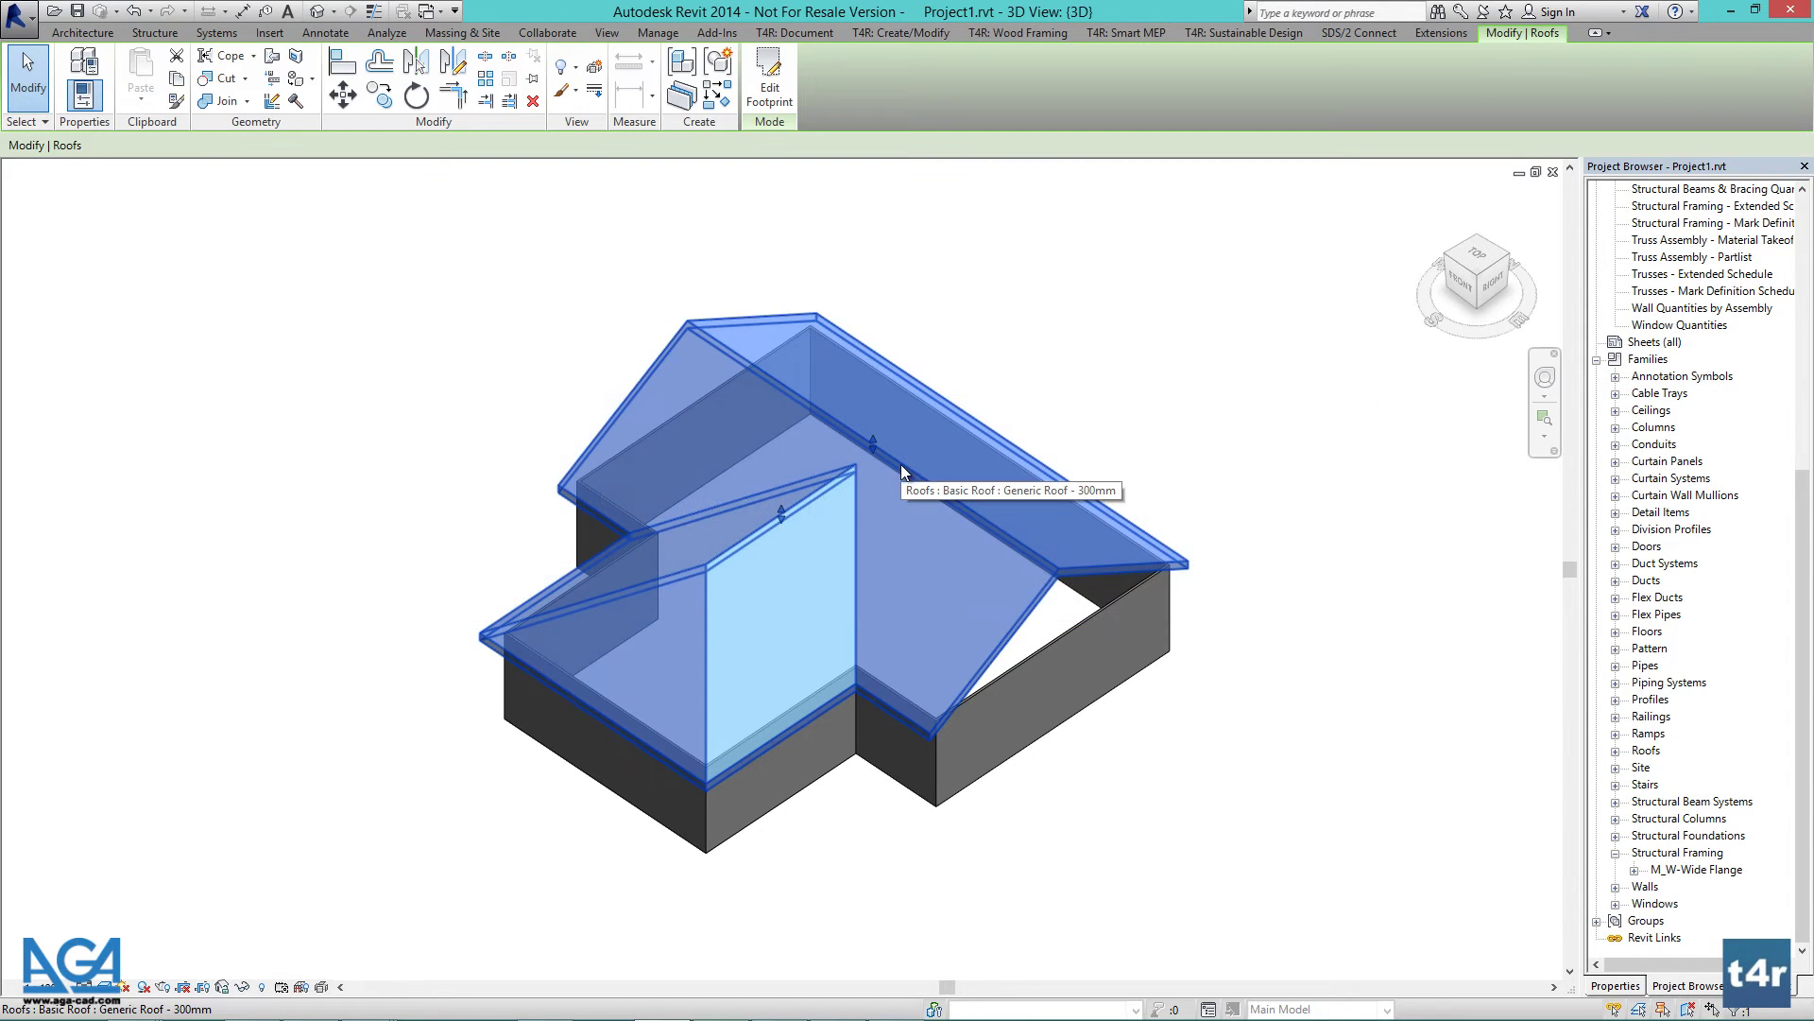
pyautogui.click(1616, 986)
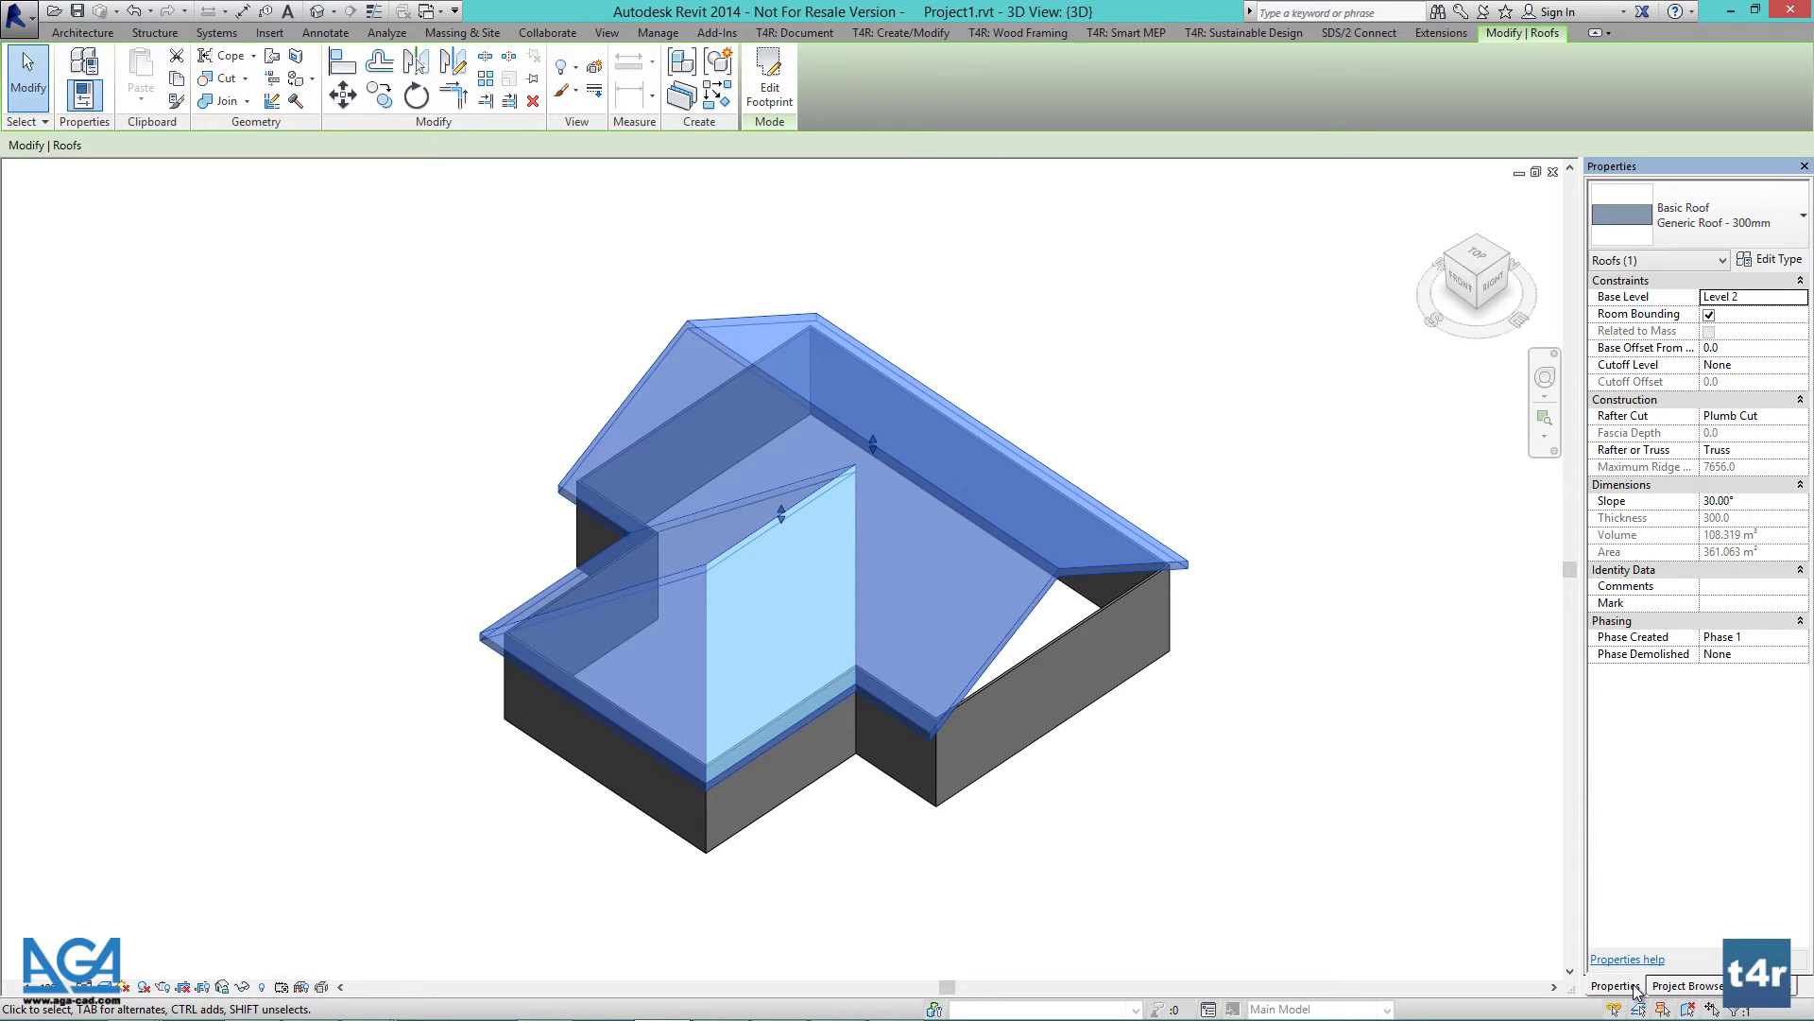
pyautogui.click(1697, 215)
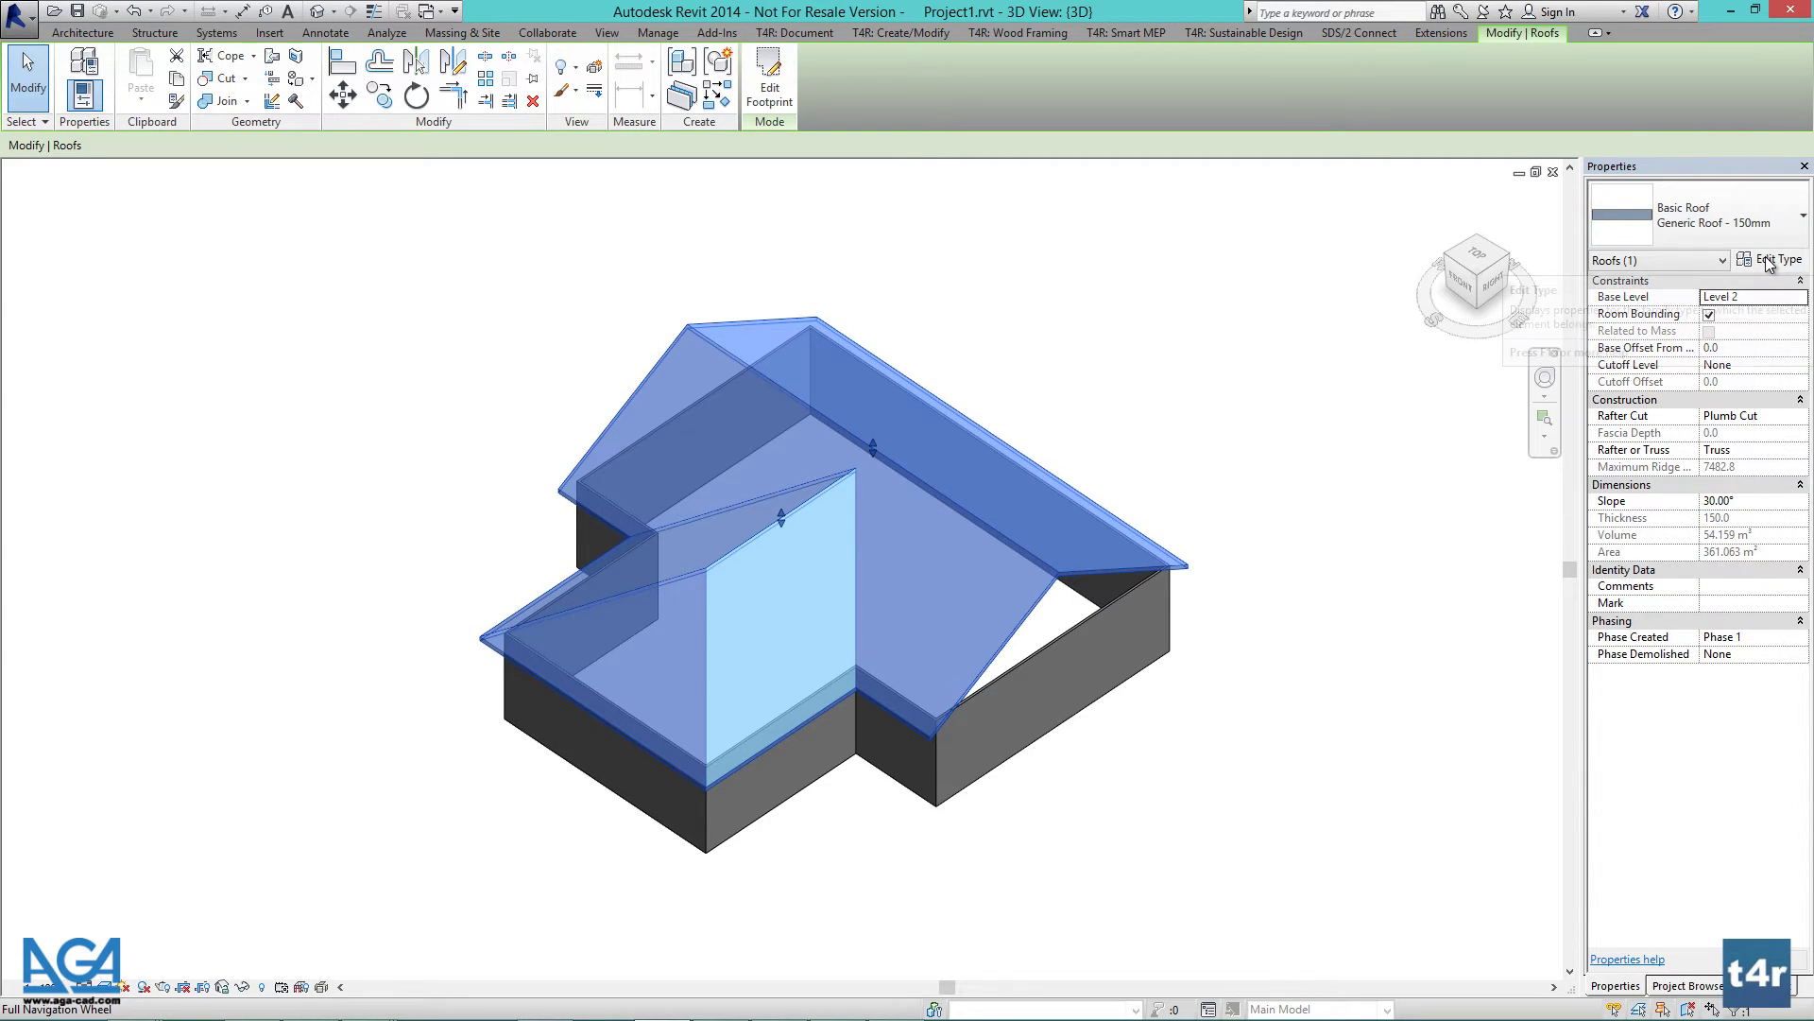
pyautogui.click(1769, 262)
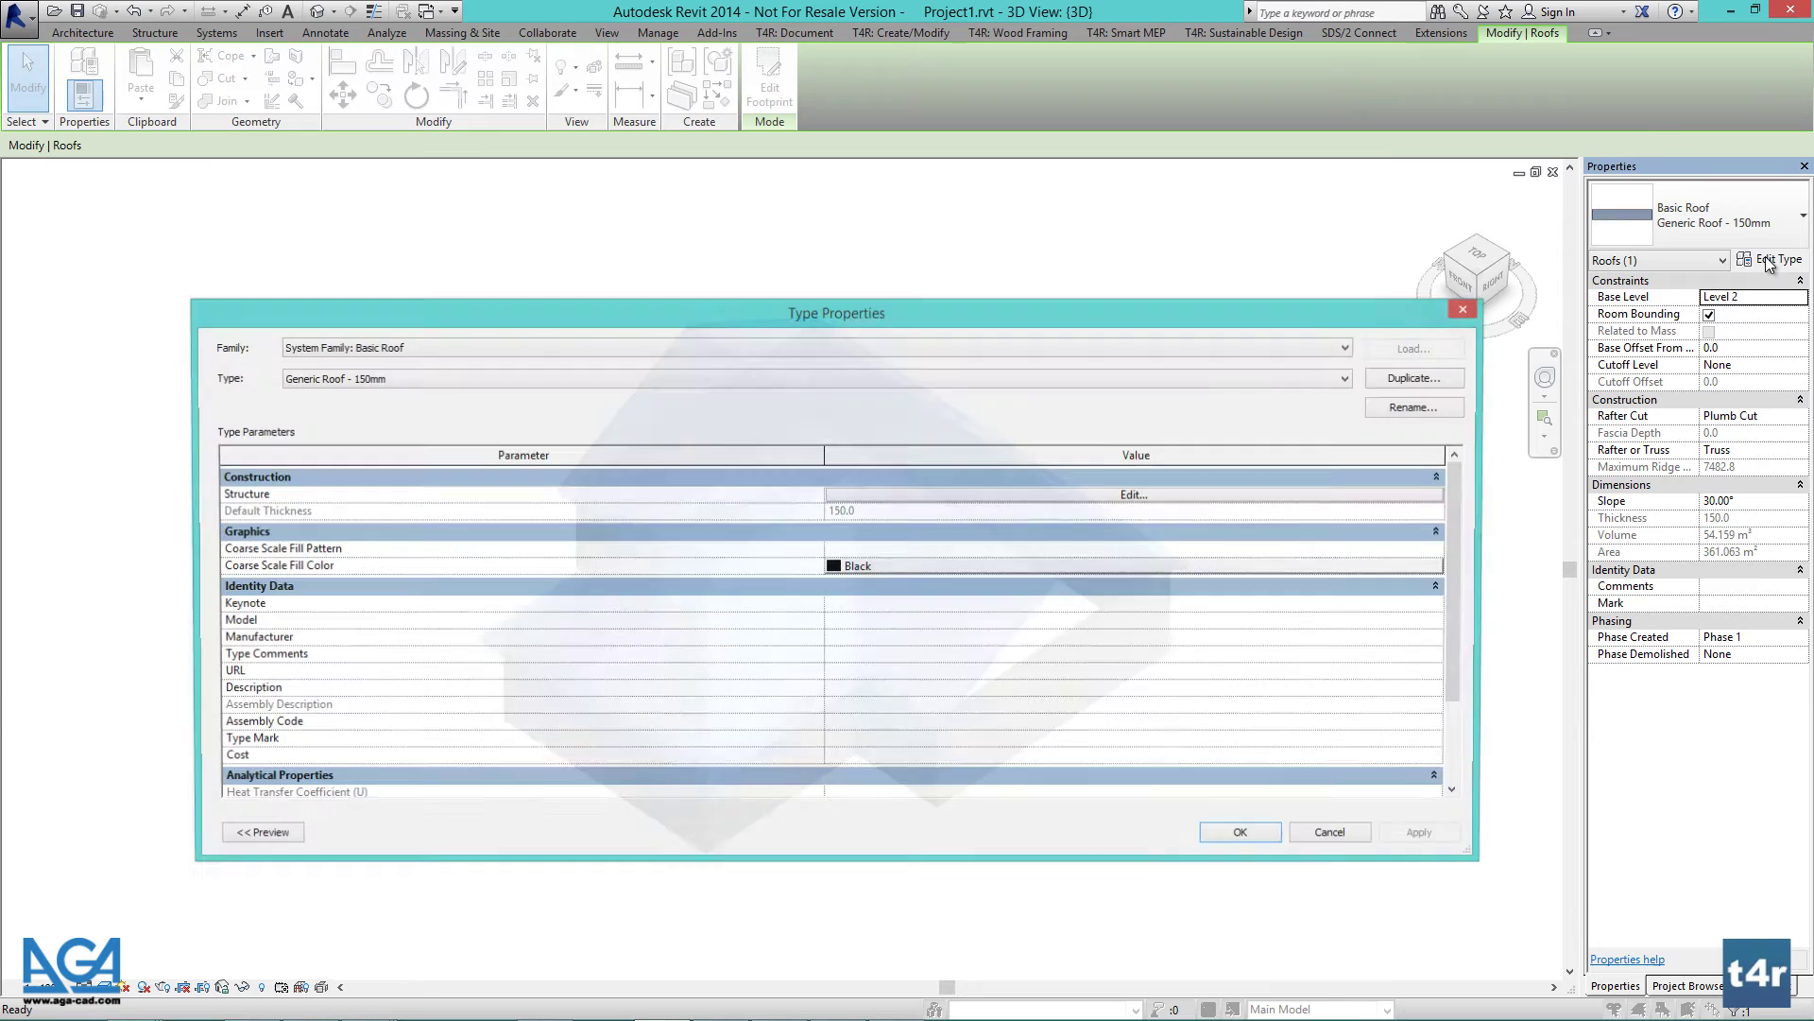
pyautogui.click(1417, 378)
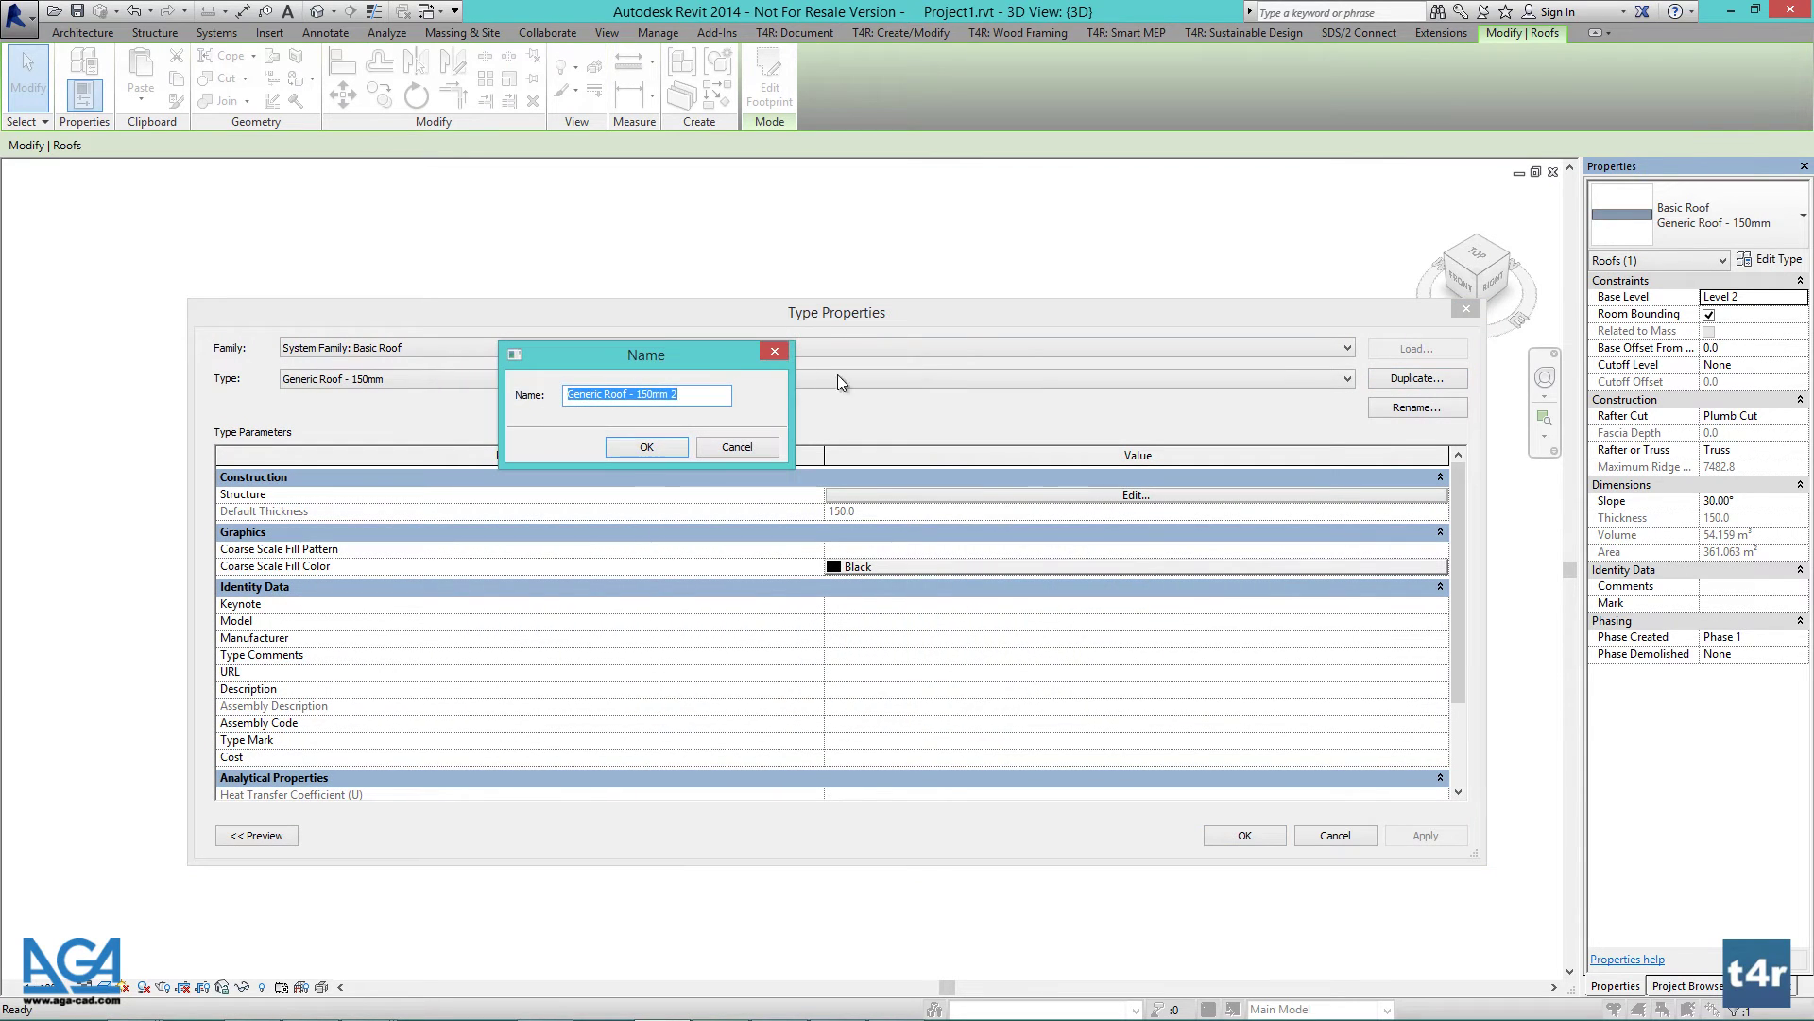
pyautogui.moveTo(675, 394); pyautogui.dragTo(643, 398)
pyautogui.write('75')
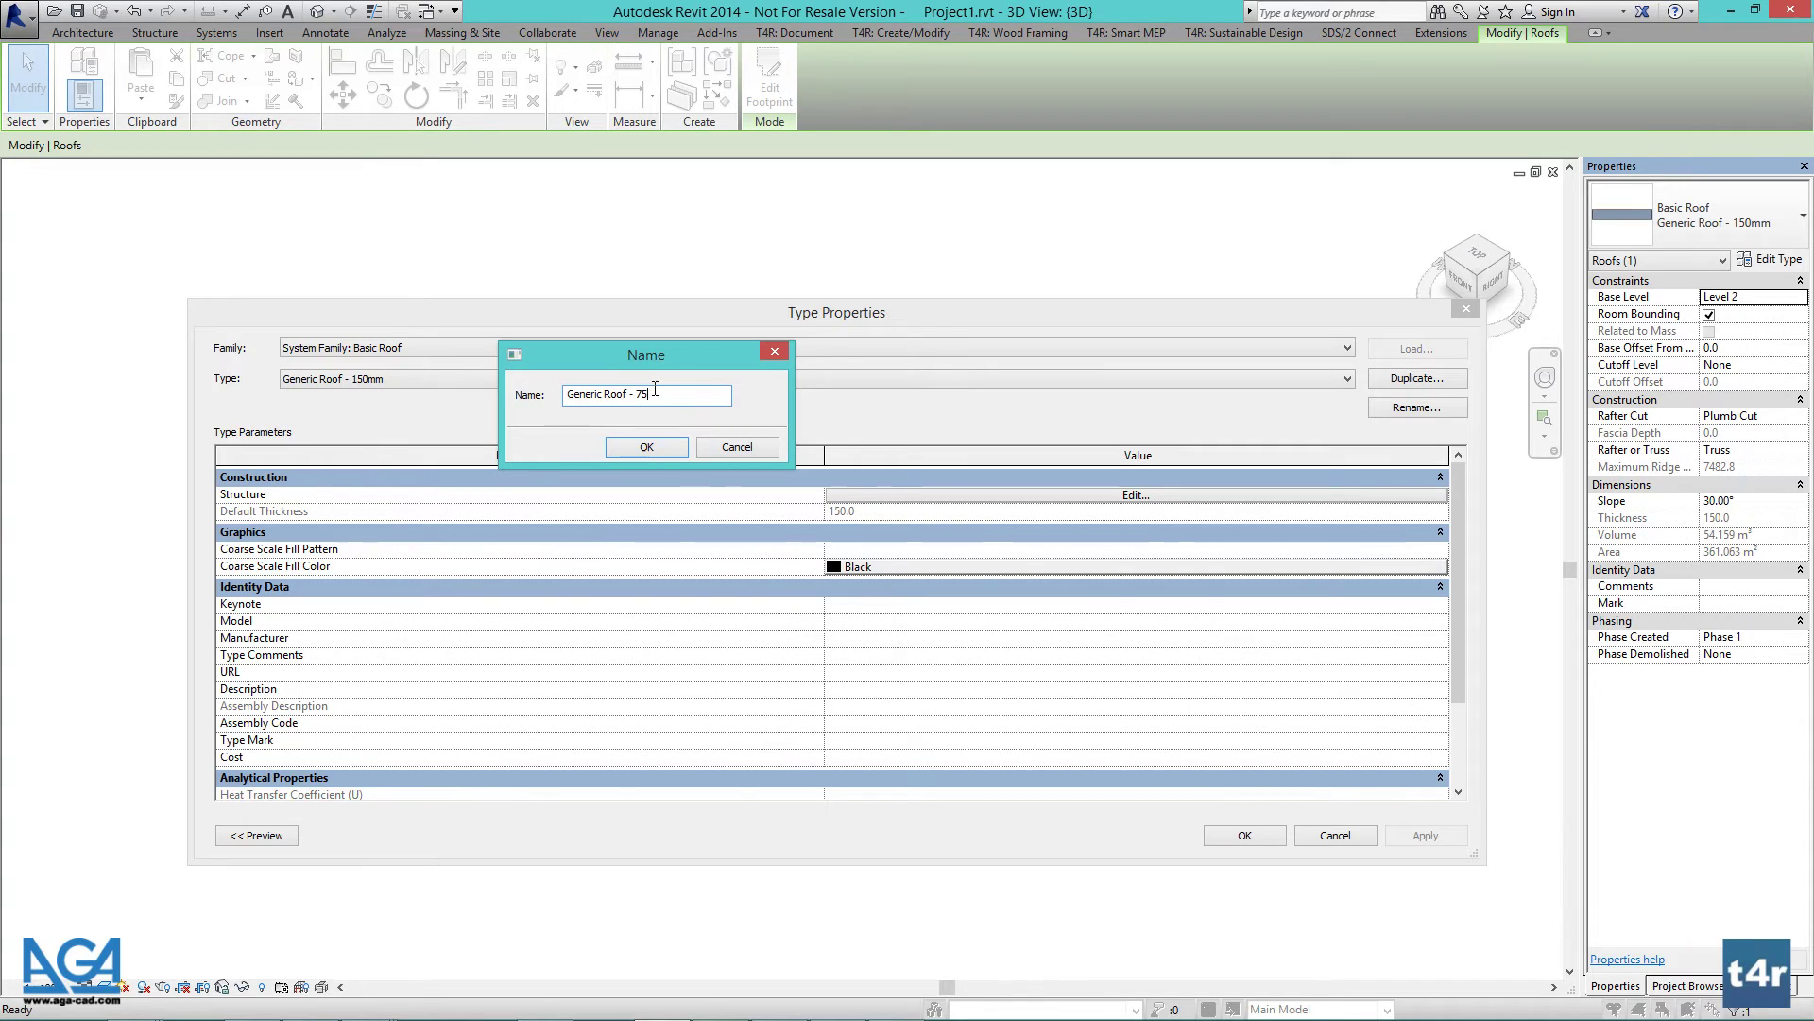
pyautogui.write('mm')
pyautogui.click(651, 446)
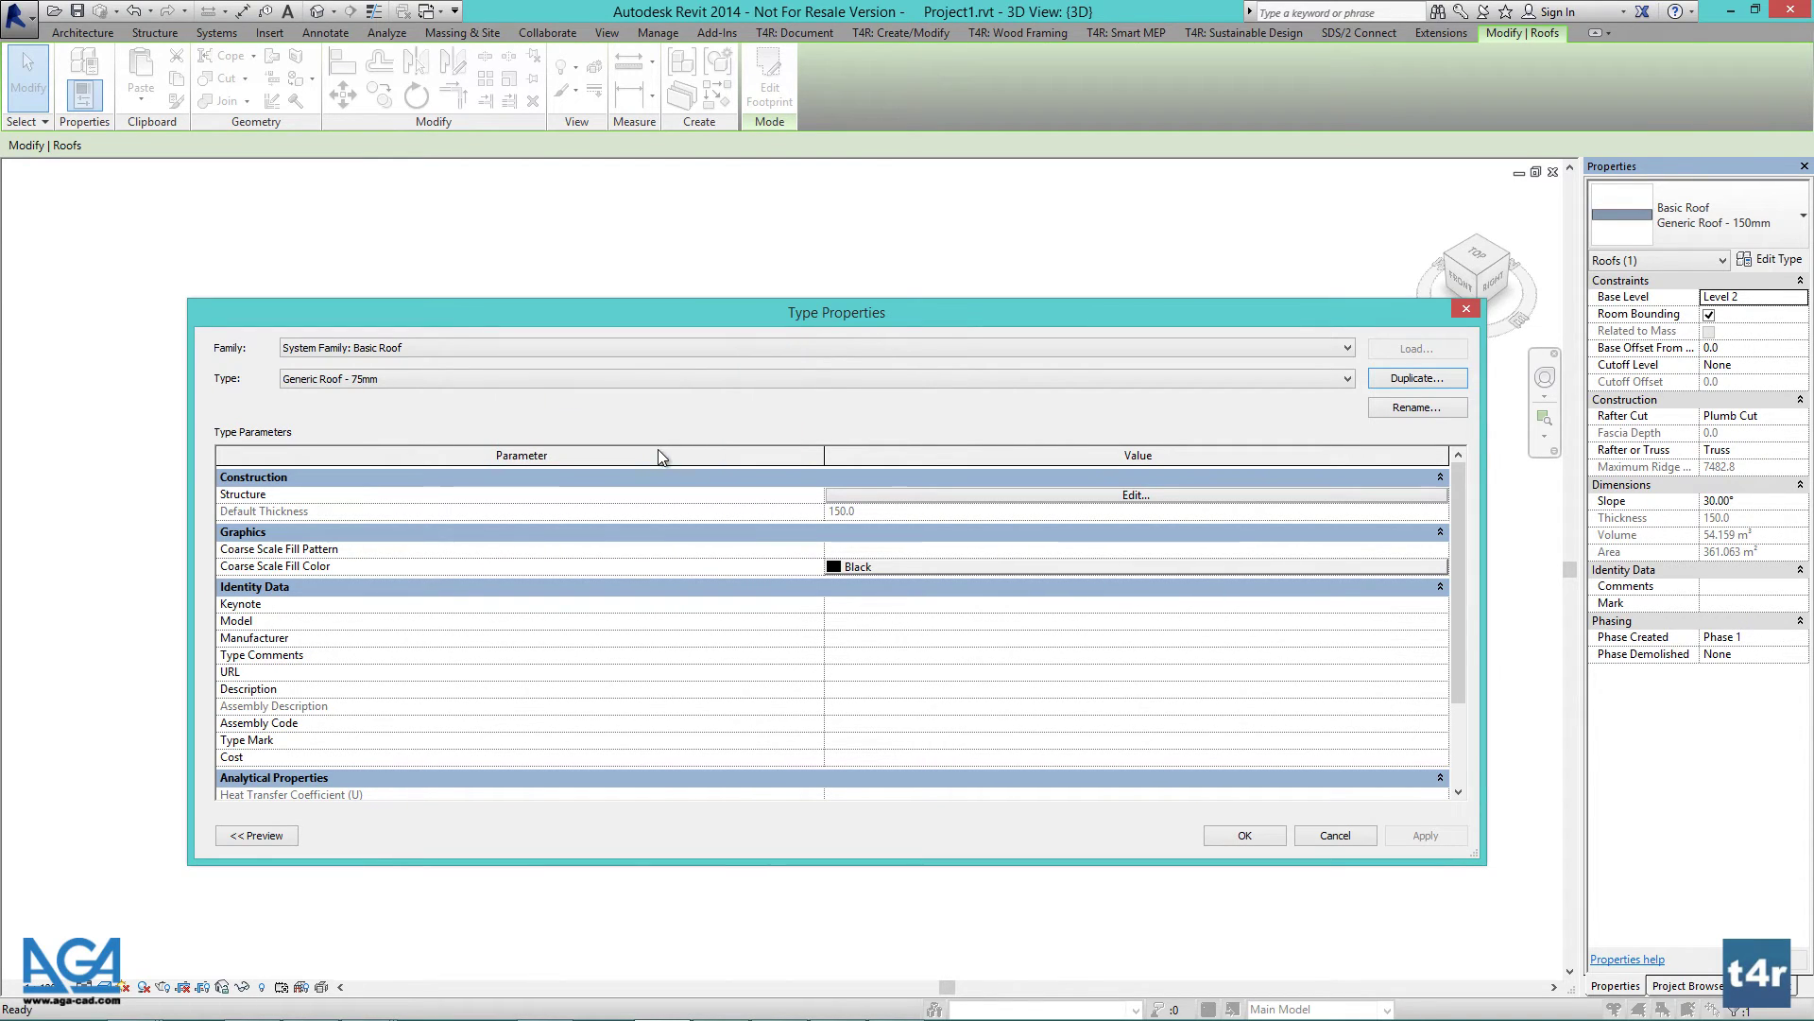
# Set the new type's structure layer thickness to 75 and apply it to the roof
pyautogui.click(924, 493)
pyautogui.click(854, 493)
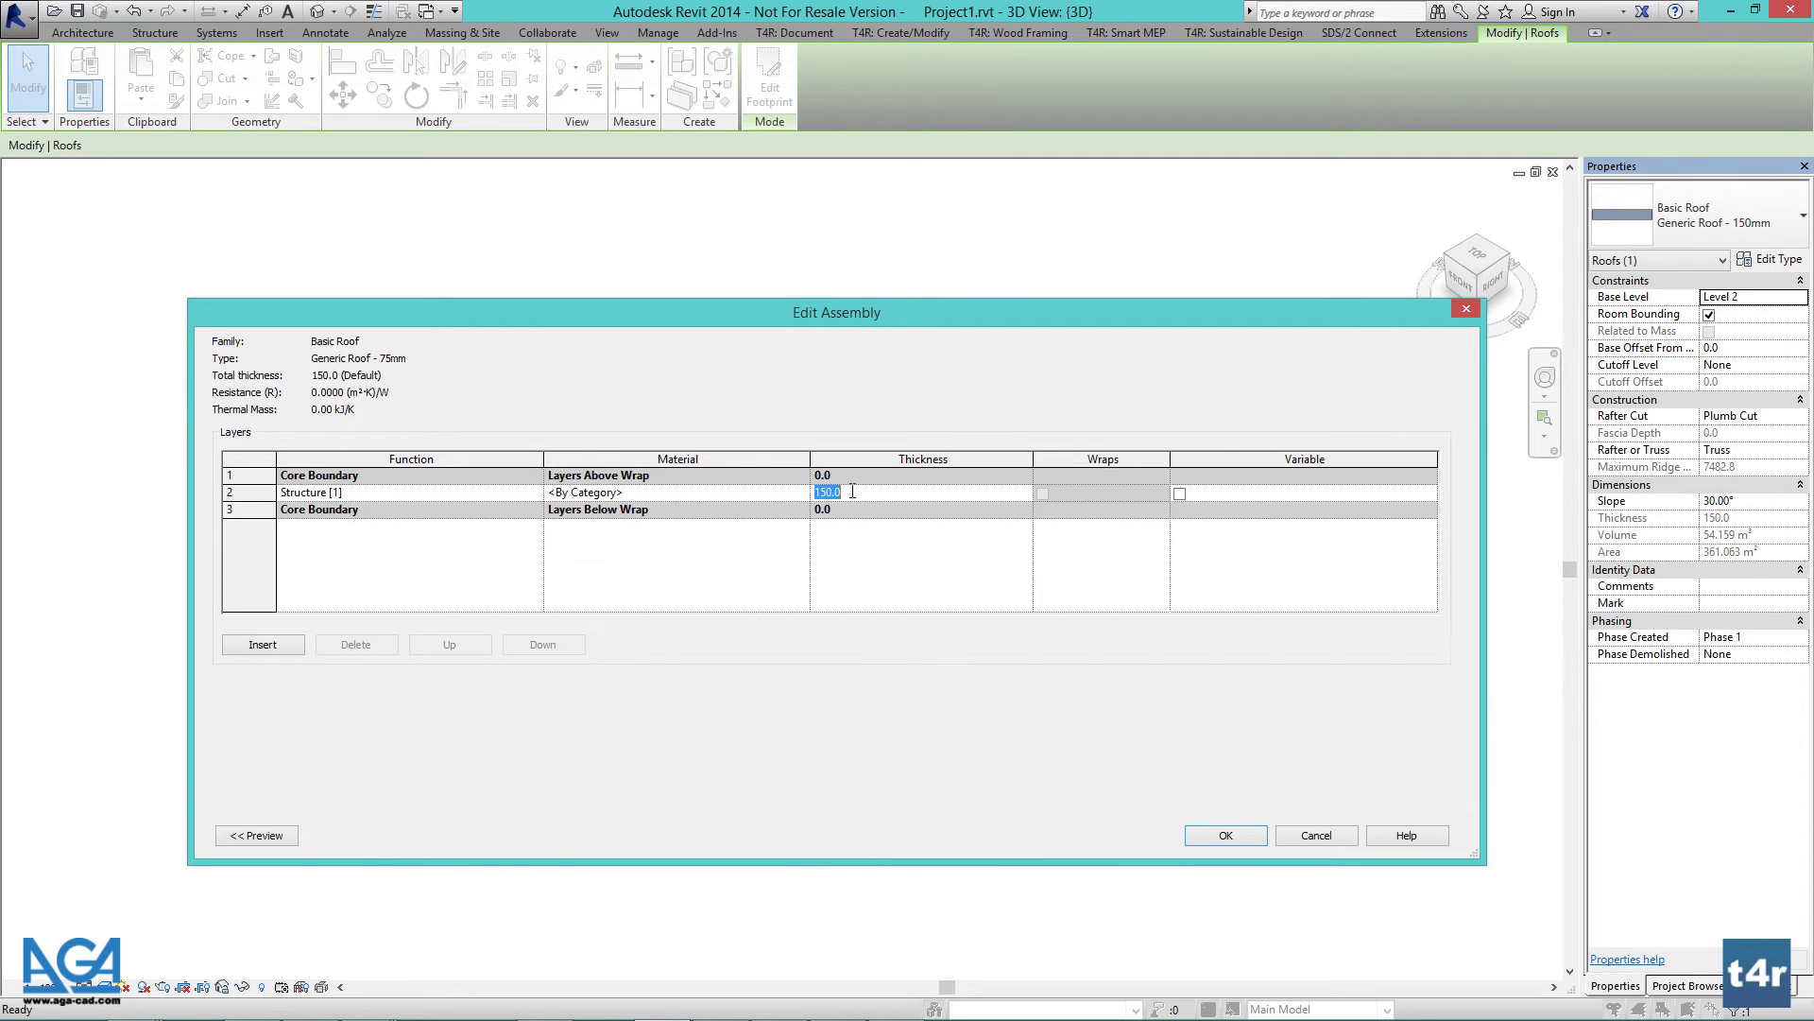
pyautogui.write('75')
pyautogui.click(1242, 835)
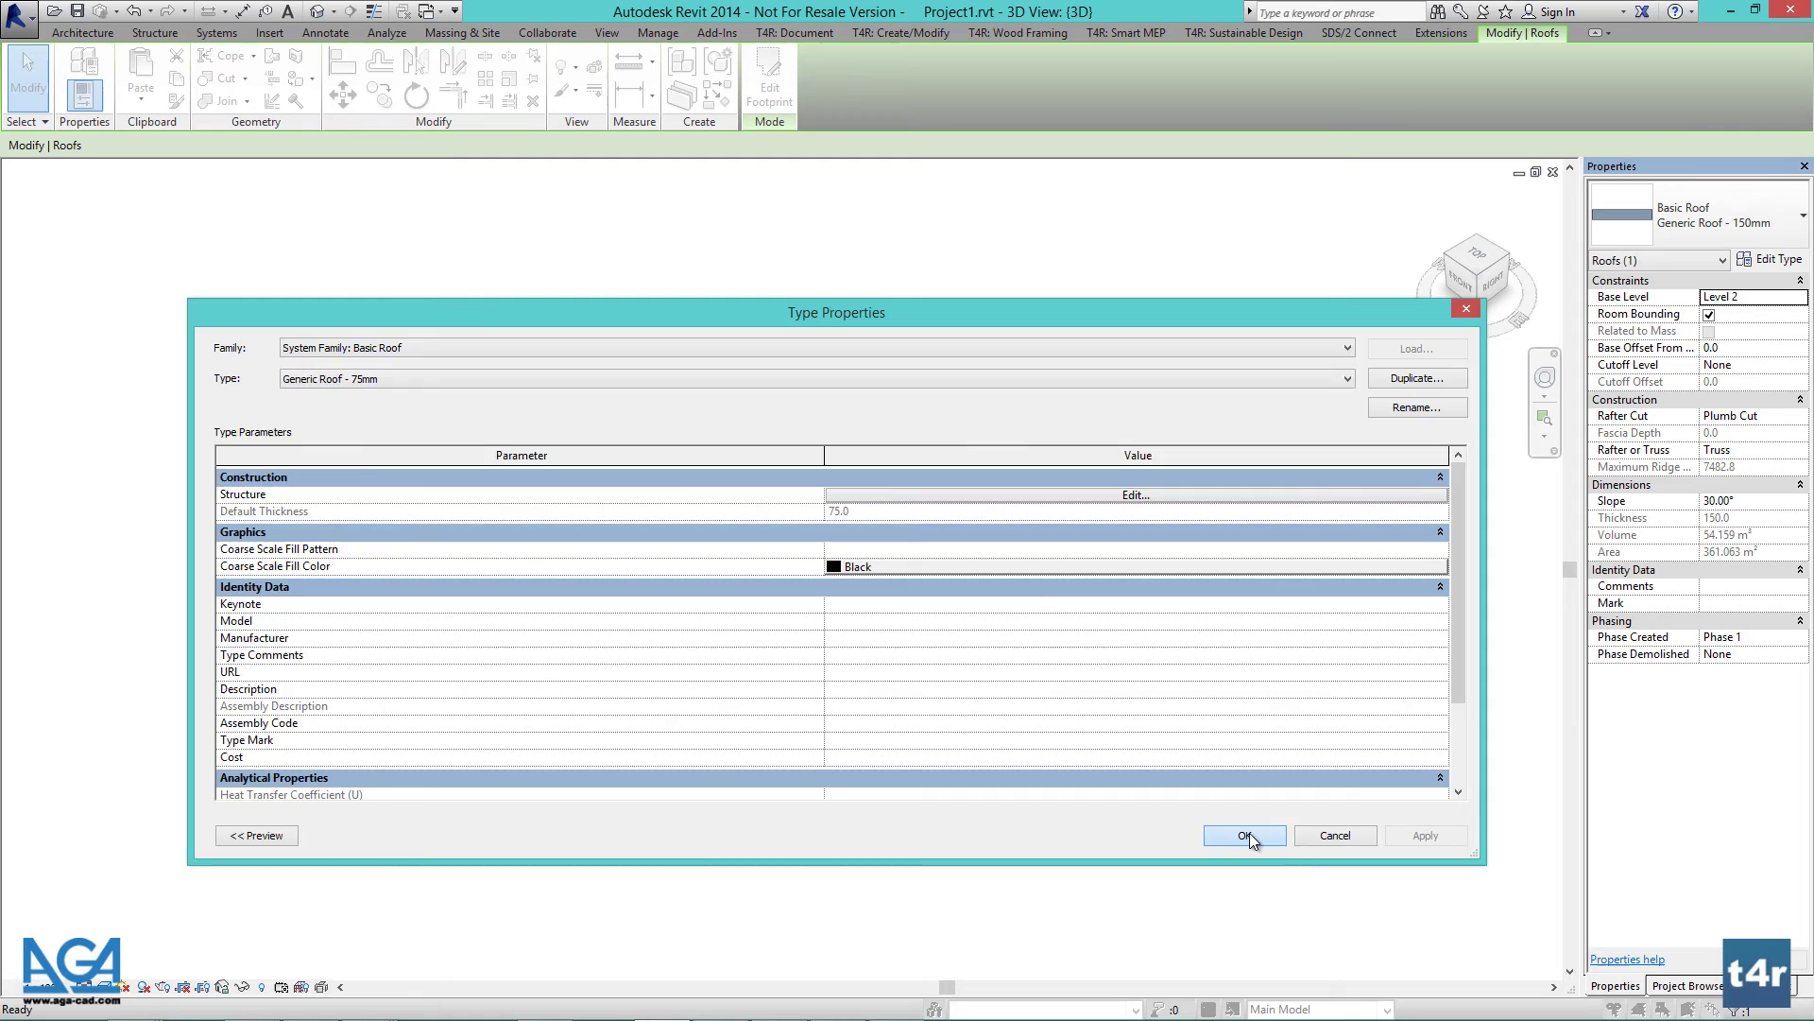
pyautogui.click(1245, 835)
# Override the roof's graphics in this view with 80 surface transparency
pyautogui.click(1172, 761)
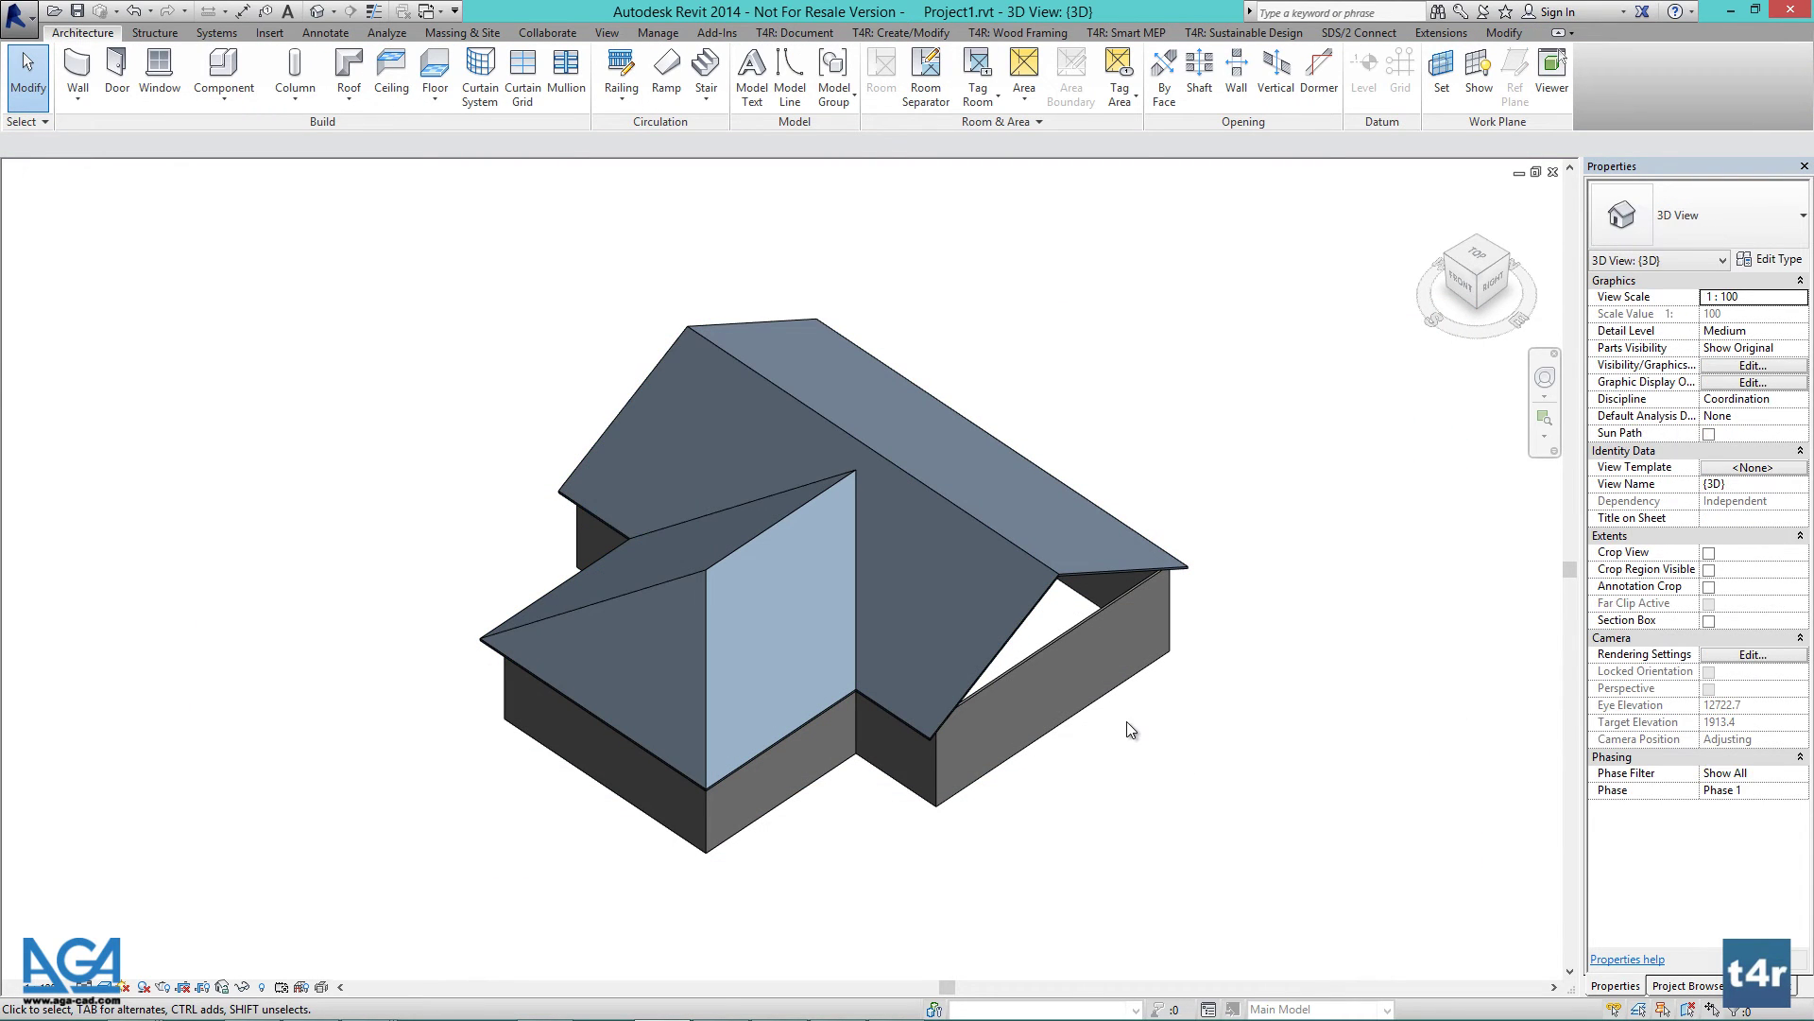
pyautogui.click(972, 514)
pyautogui.rightClick(972, 514)
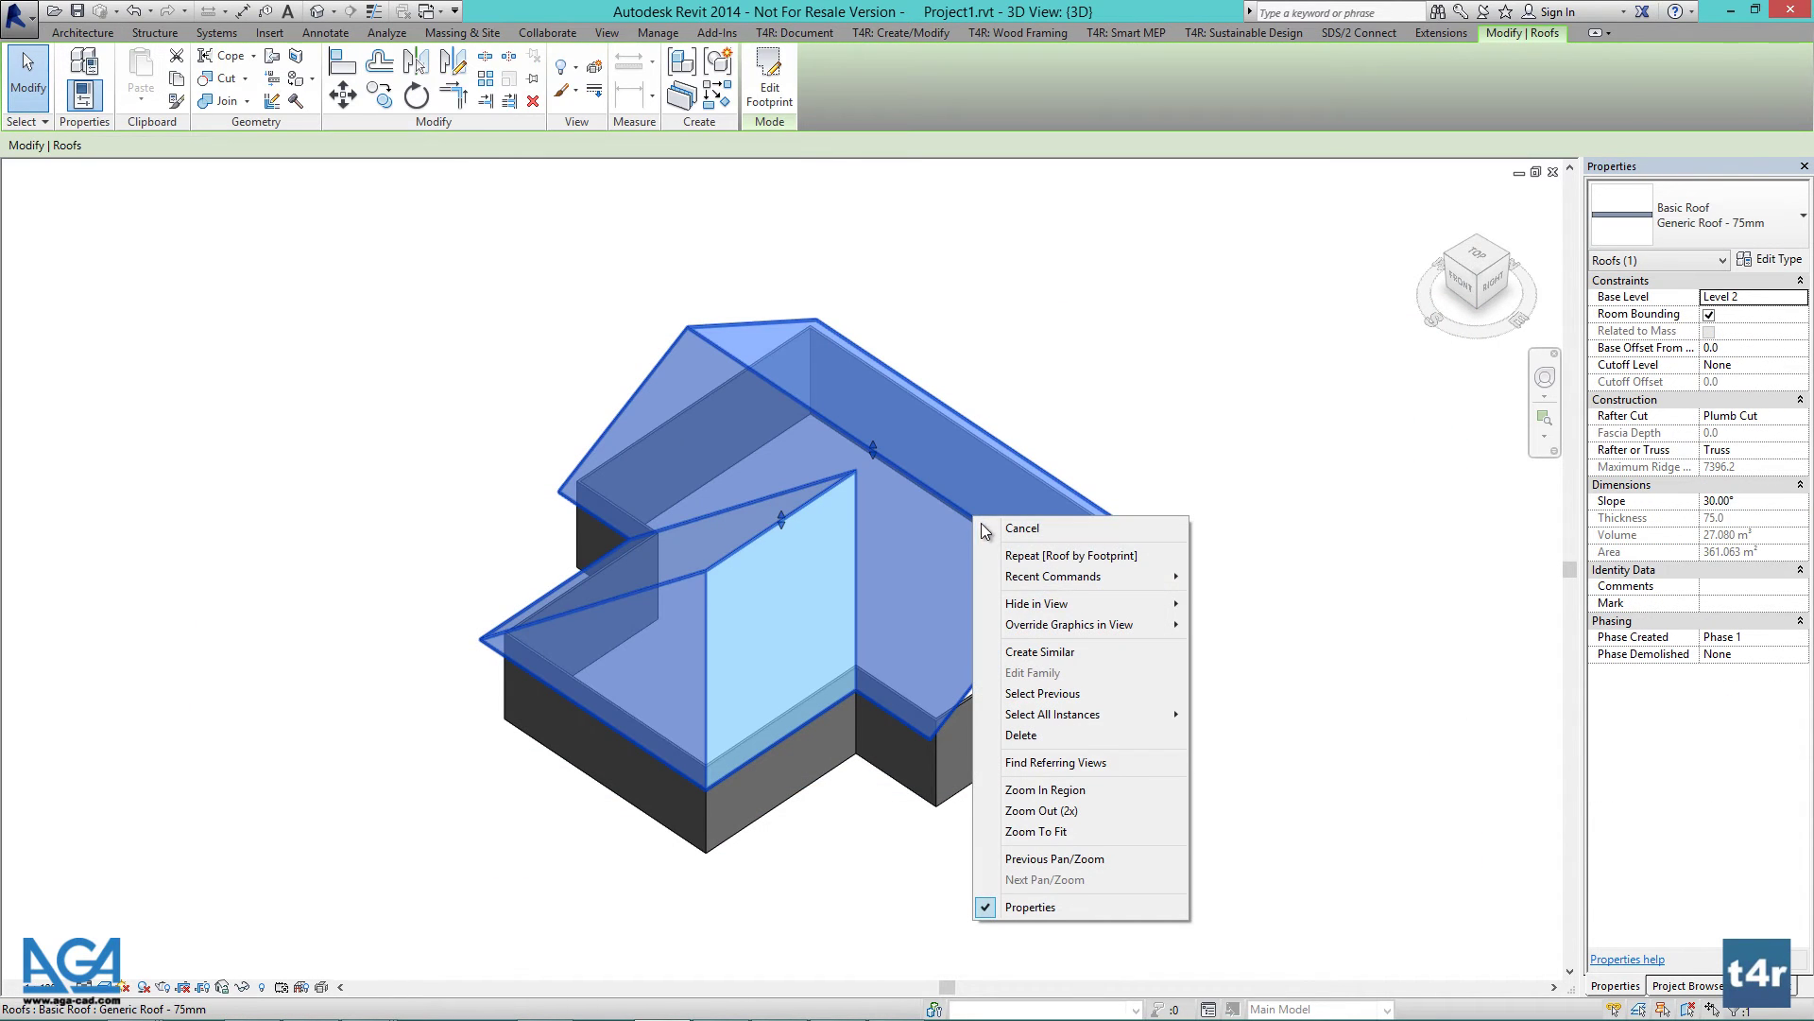
pyautogui.moveTo(1049, 624)
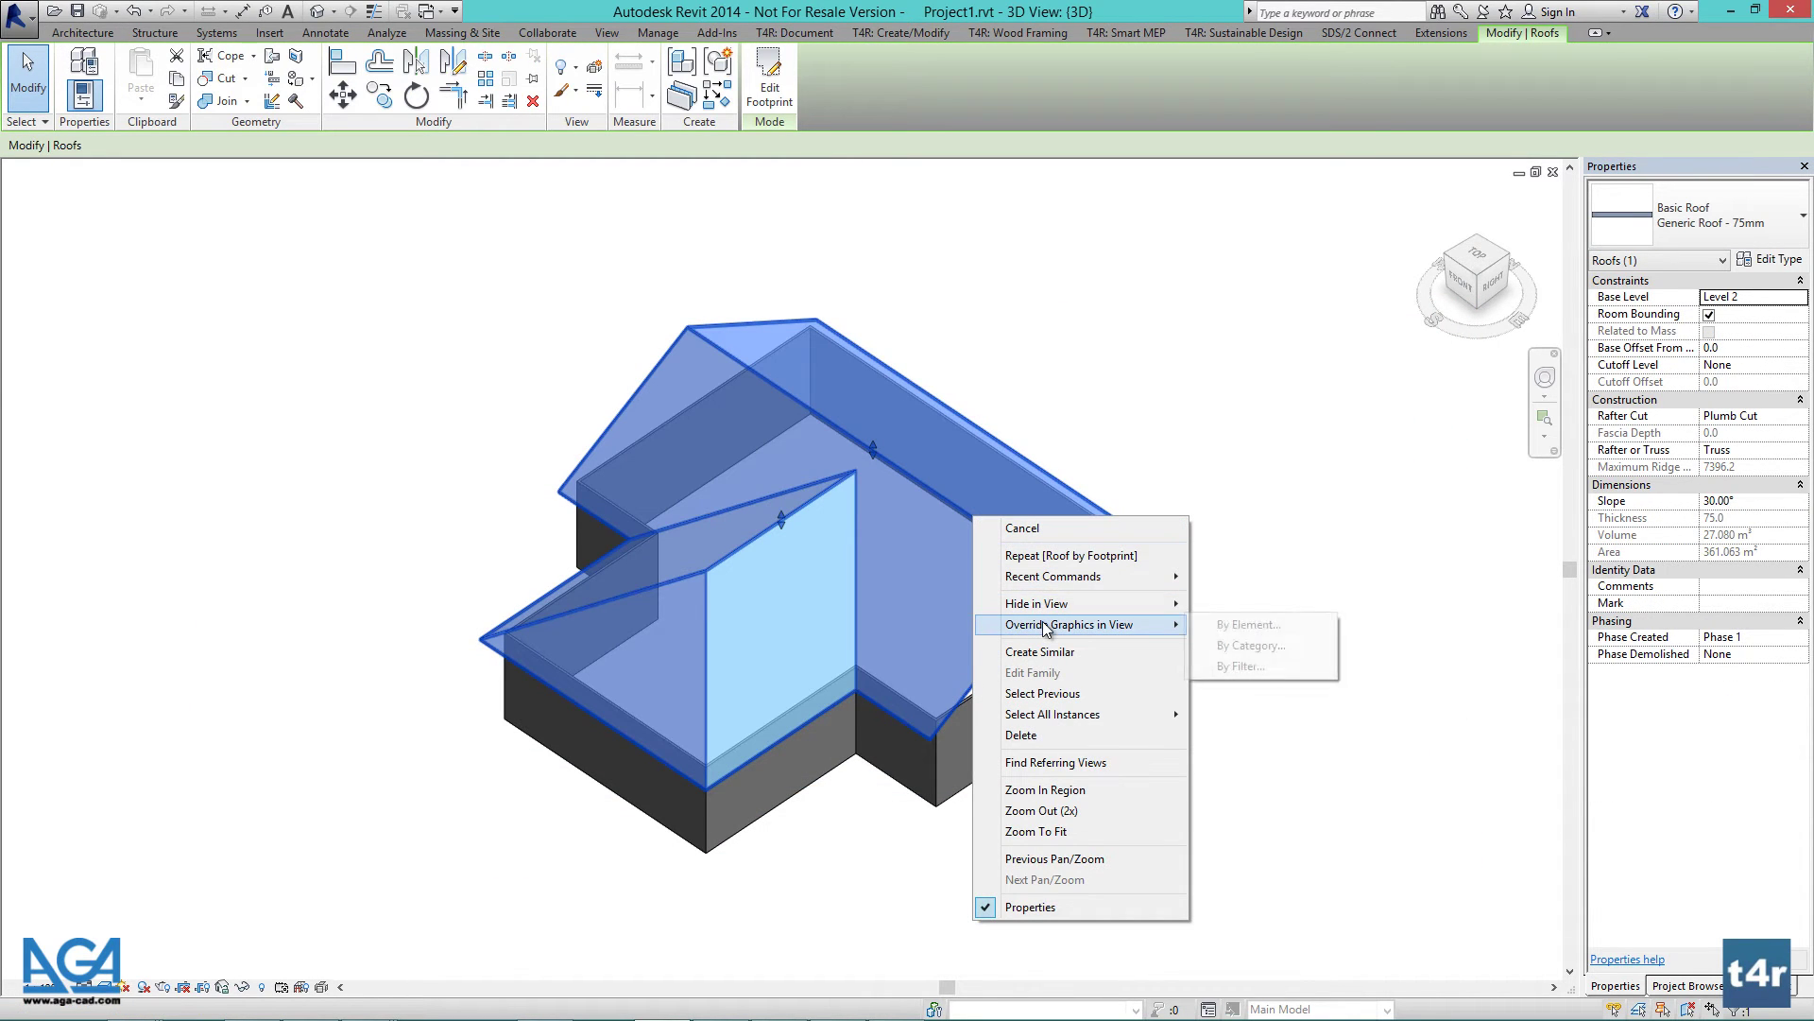
pyautogui.click(1229, 626)
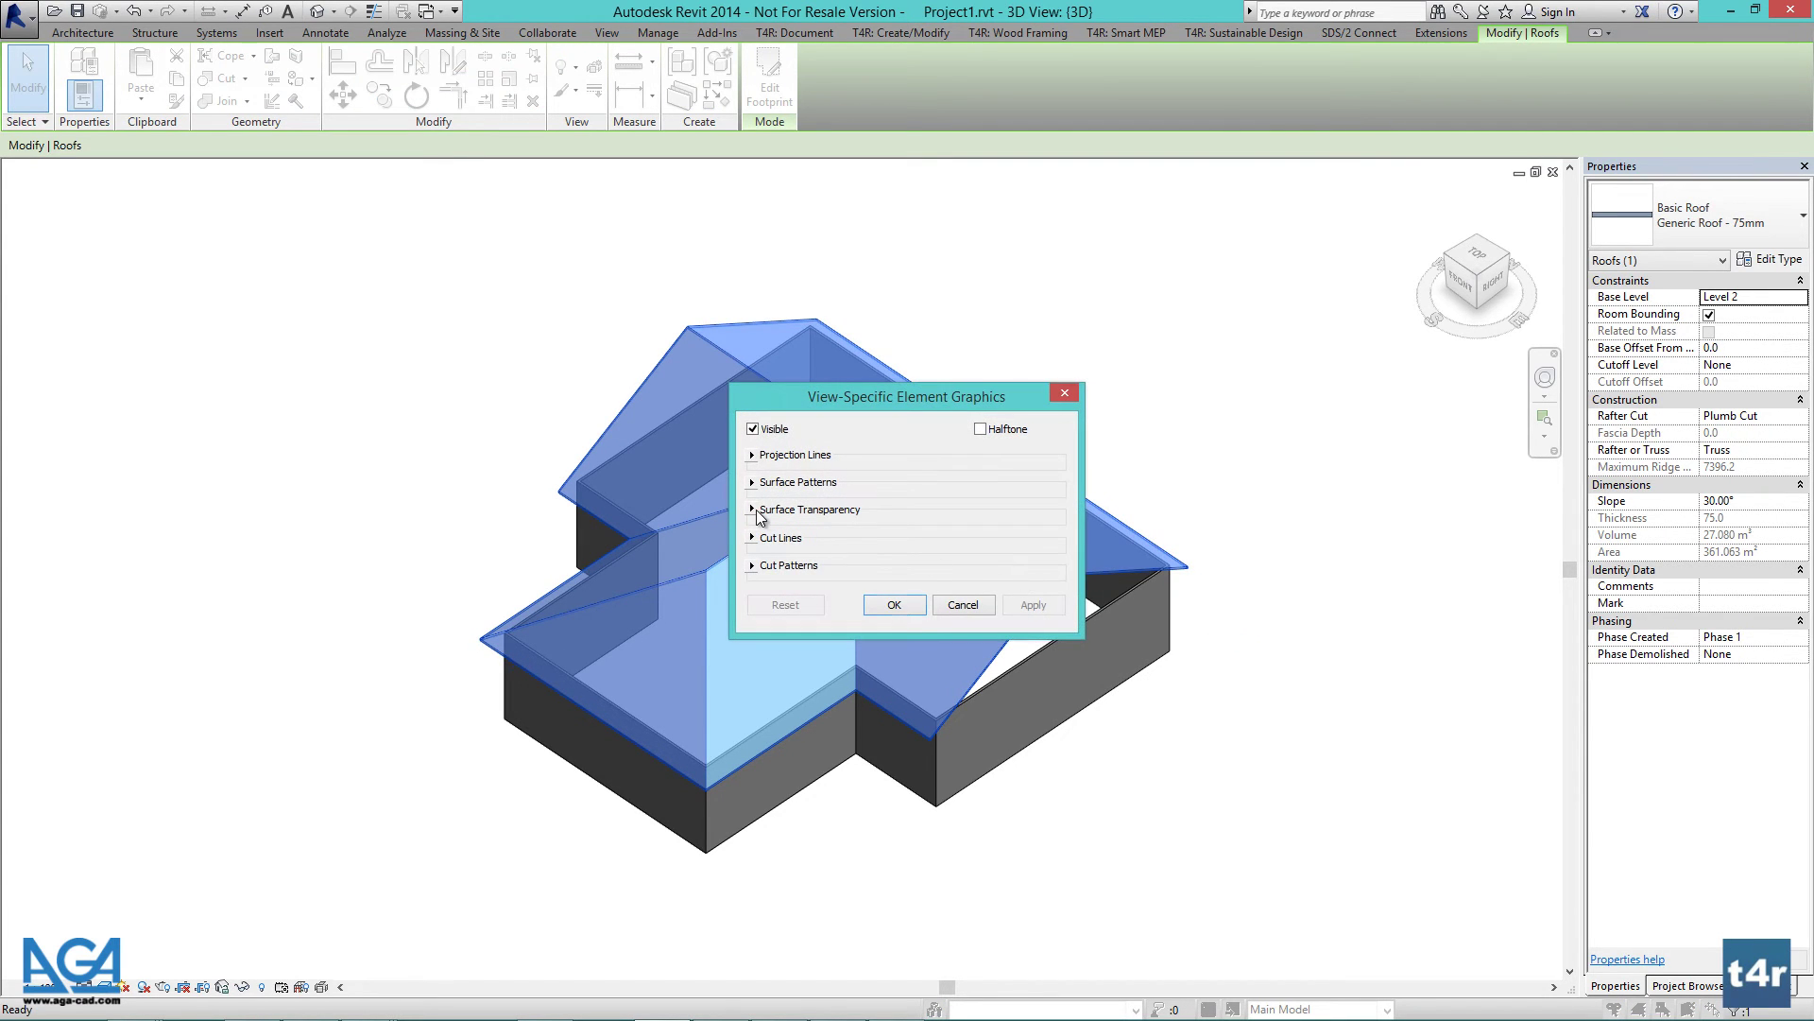
pyautogui.click(761, 510)
pyautogui.moveTo(863, 529); pyautogui.dragTo(974, 537)
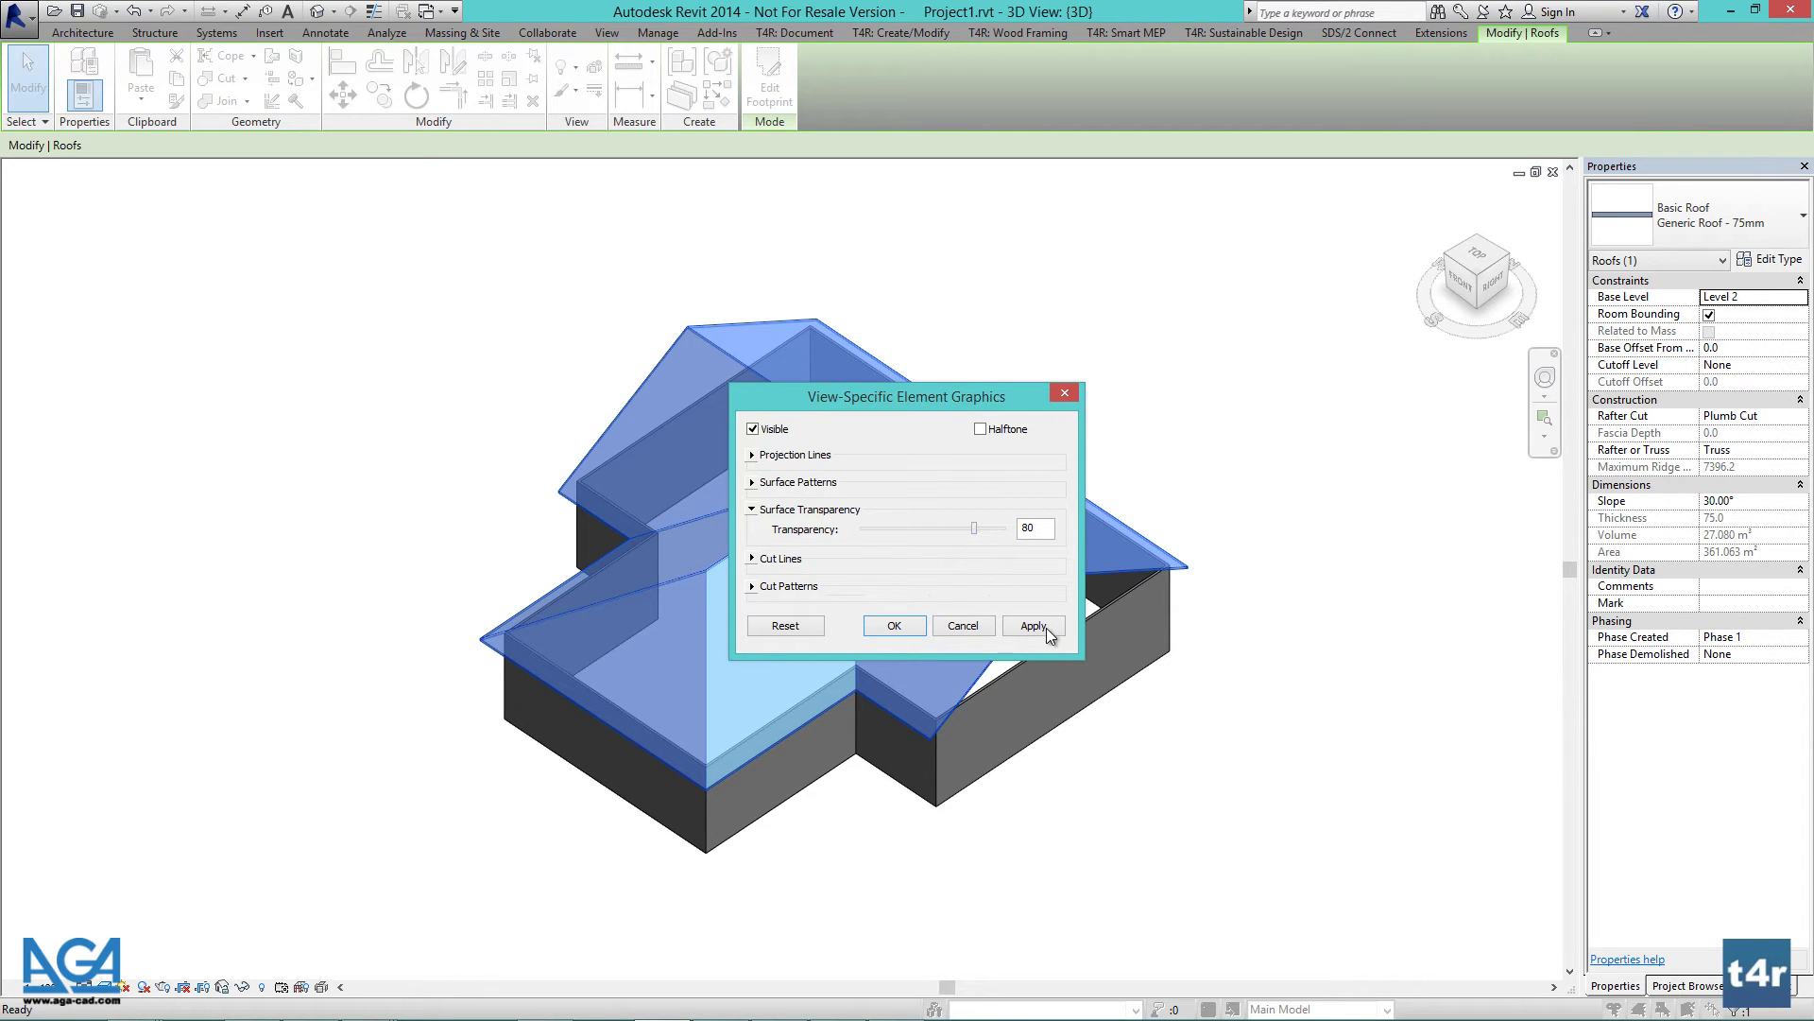
pyautogui.click(1046, 630)
pyautogui.click(894, 626)
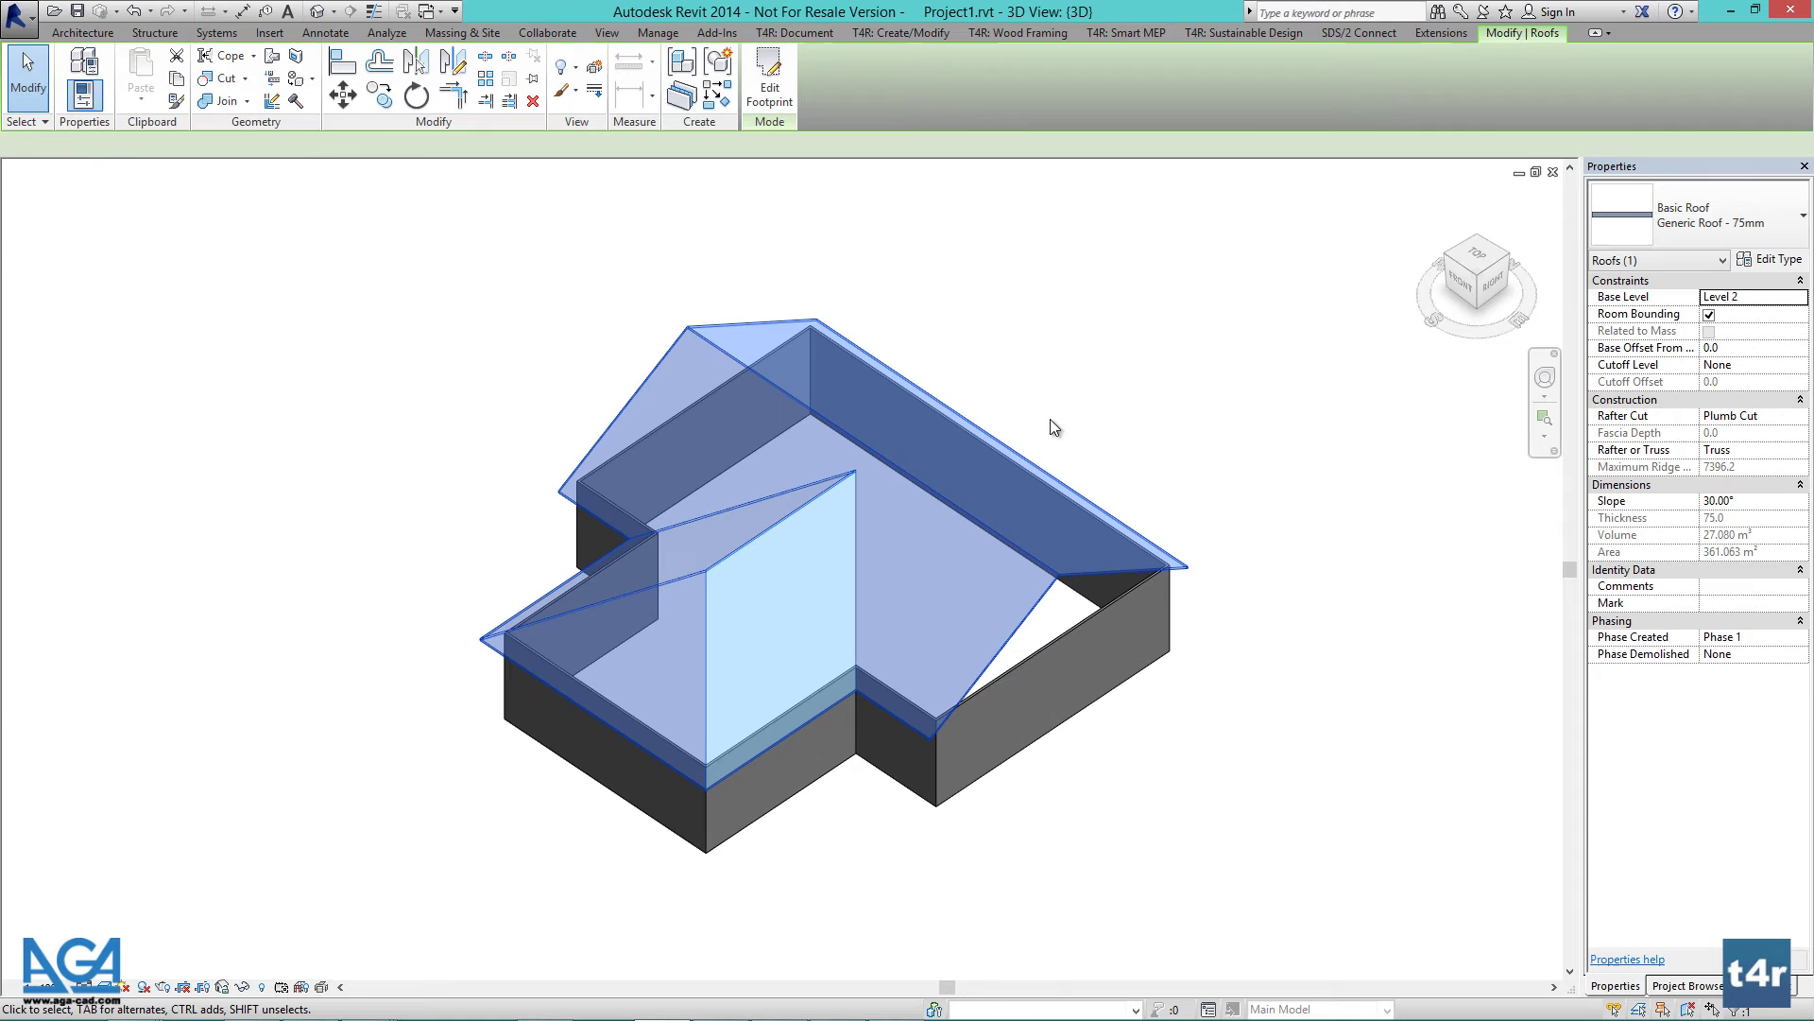
# Check the see-through roof from a slightly orbited view, then bring up the T4R Wood Framing tools
pyautogui.click(1051, 417)
pyautogui.moveTo(1116, 780)
pyautogui.keyDown('shift'); pyautogui.mouseDown(button='middle')
pyautogui.moveTo(1178, 709)
pyautogui.moveTo(1099, 773)
pyautogui.mouseUp(button='middle'); pyautogui.keyUp('shift')
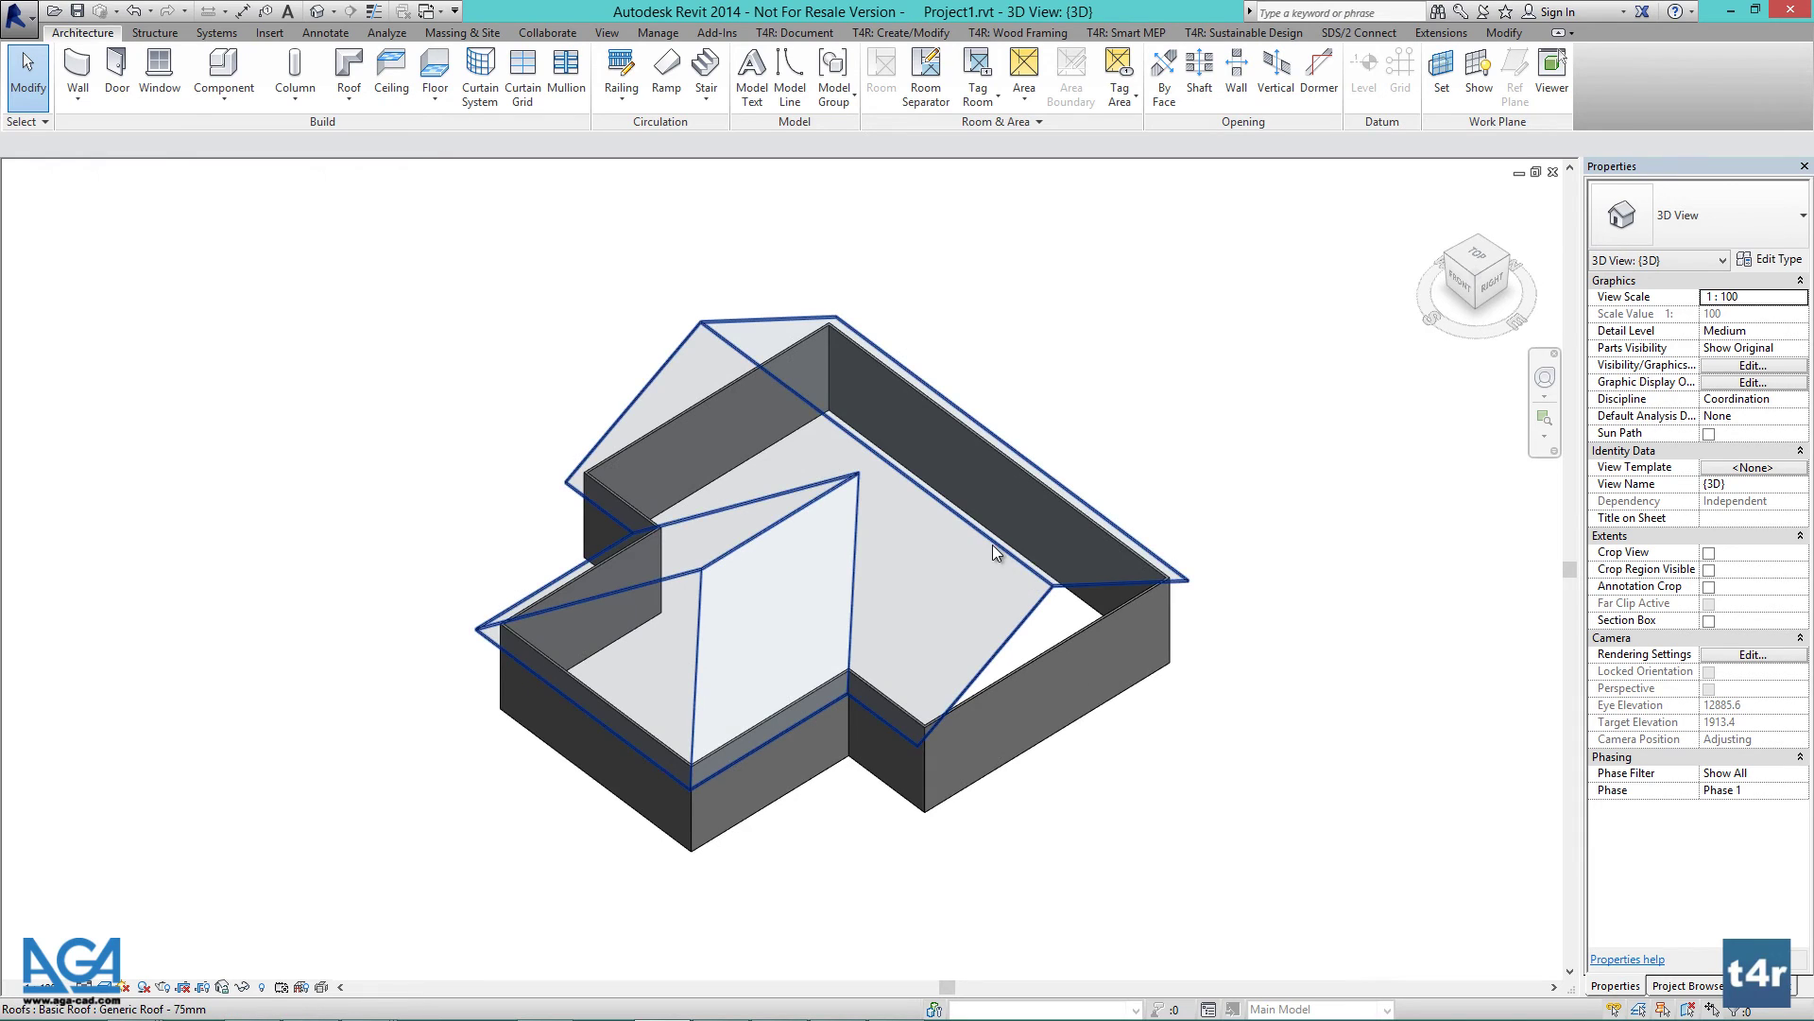
pyautogui.click(992, 545)
pyautogui.click(1023, 376)
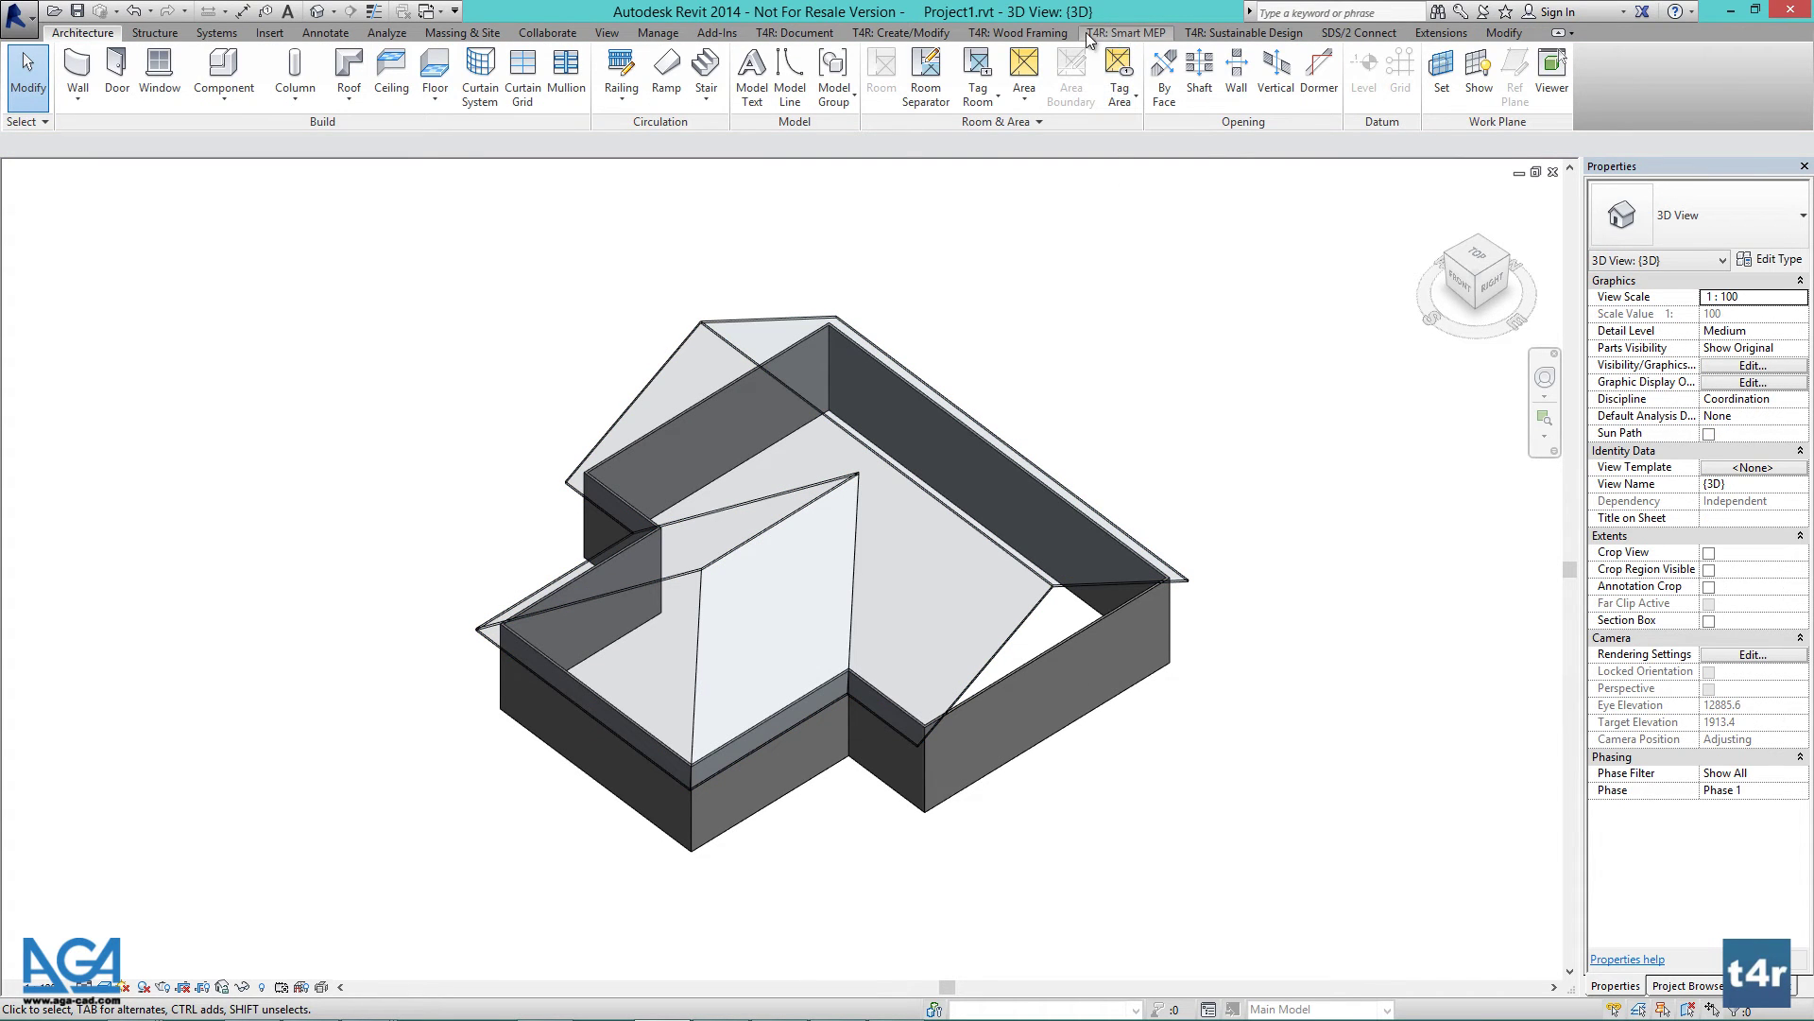
pyautogui.click(1047, 31)
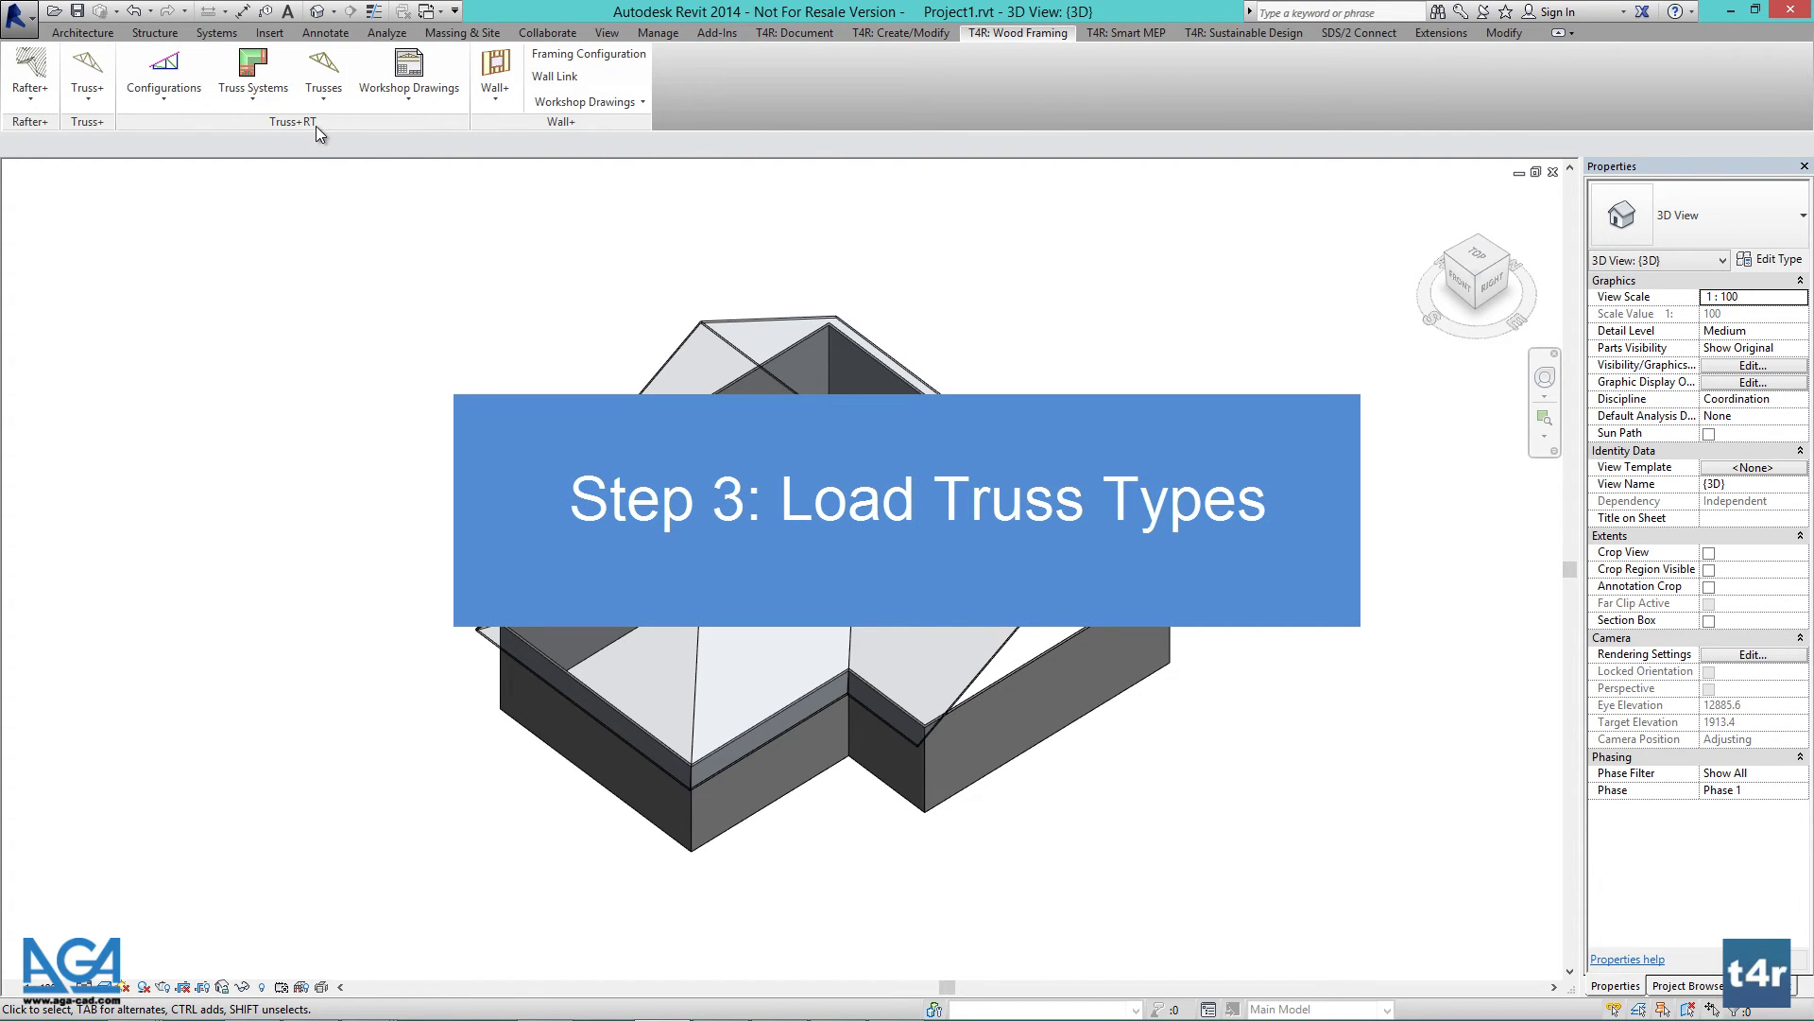
# Float the Truss+RT panel and choose Configurations > Load Truss Types
pyautogui.moveTo(319, 133); pyautogui.dragTo(377, 336)
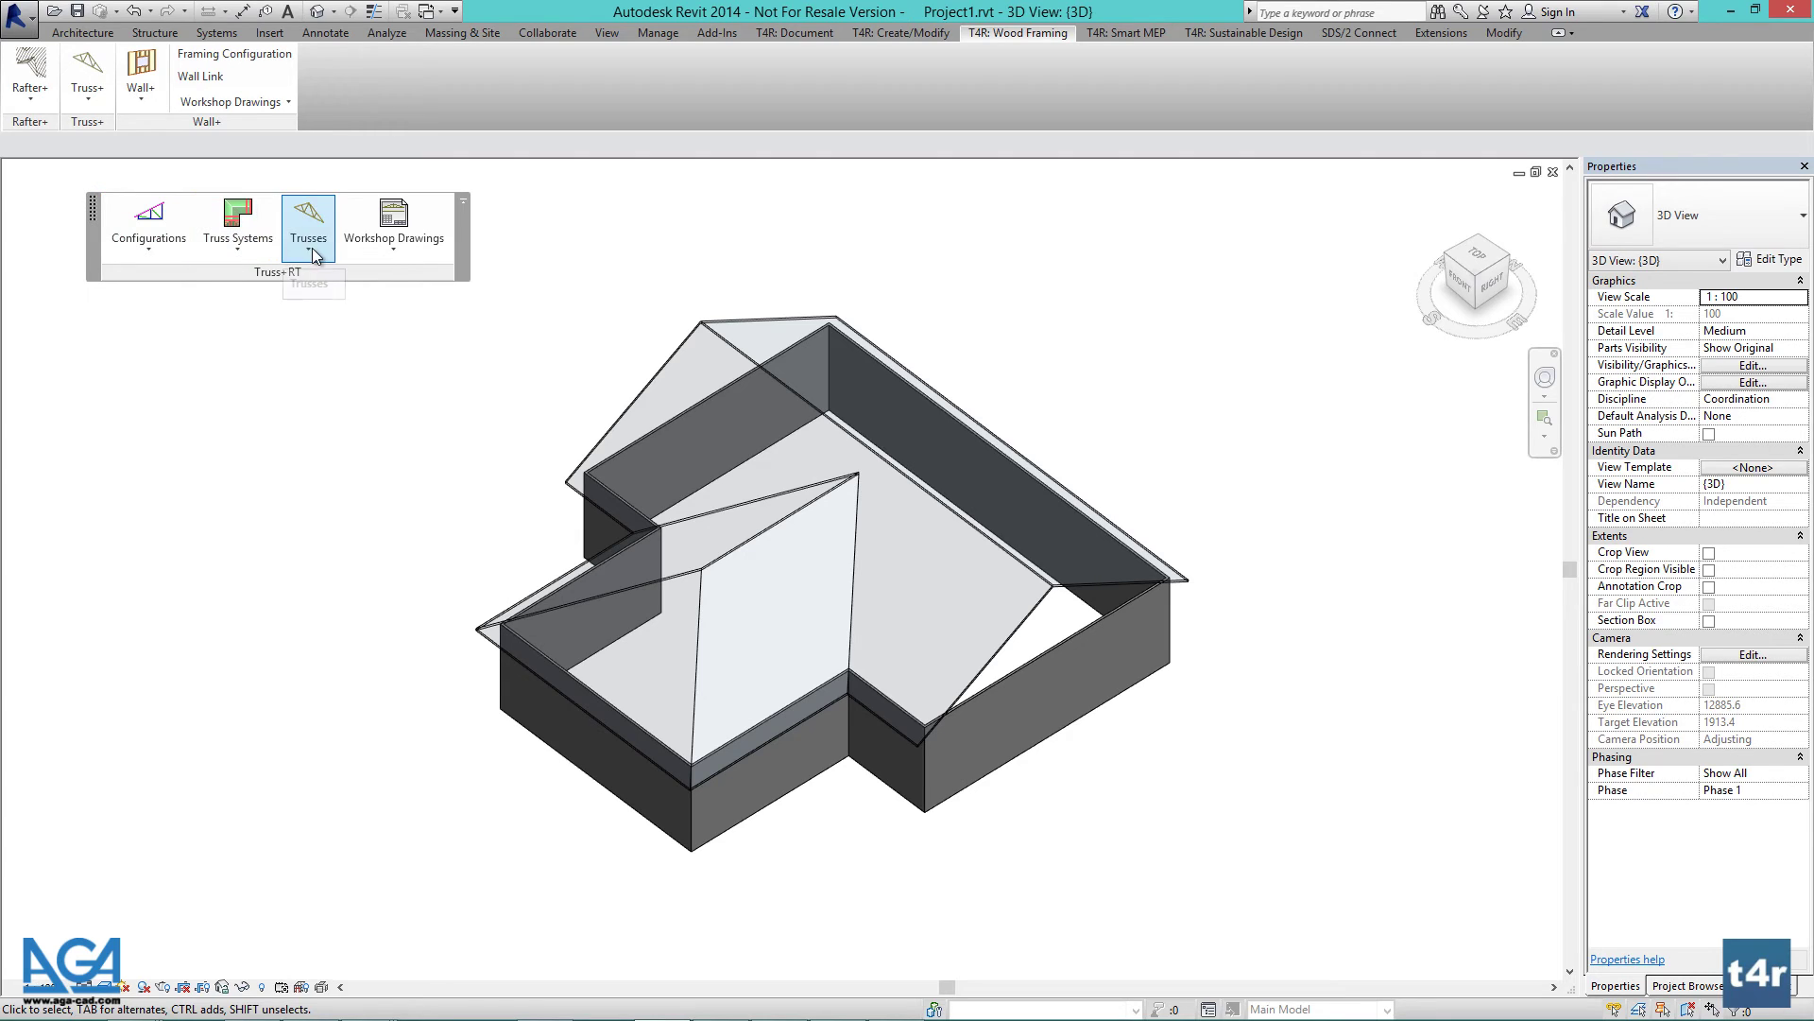
pyautogui.click(144, 252)
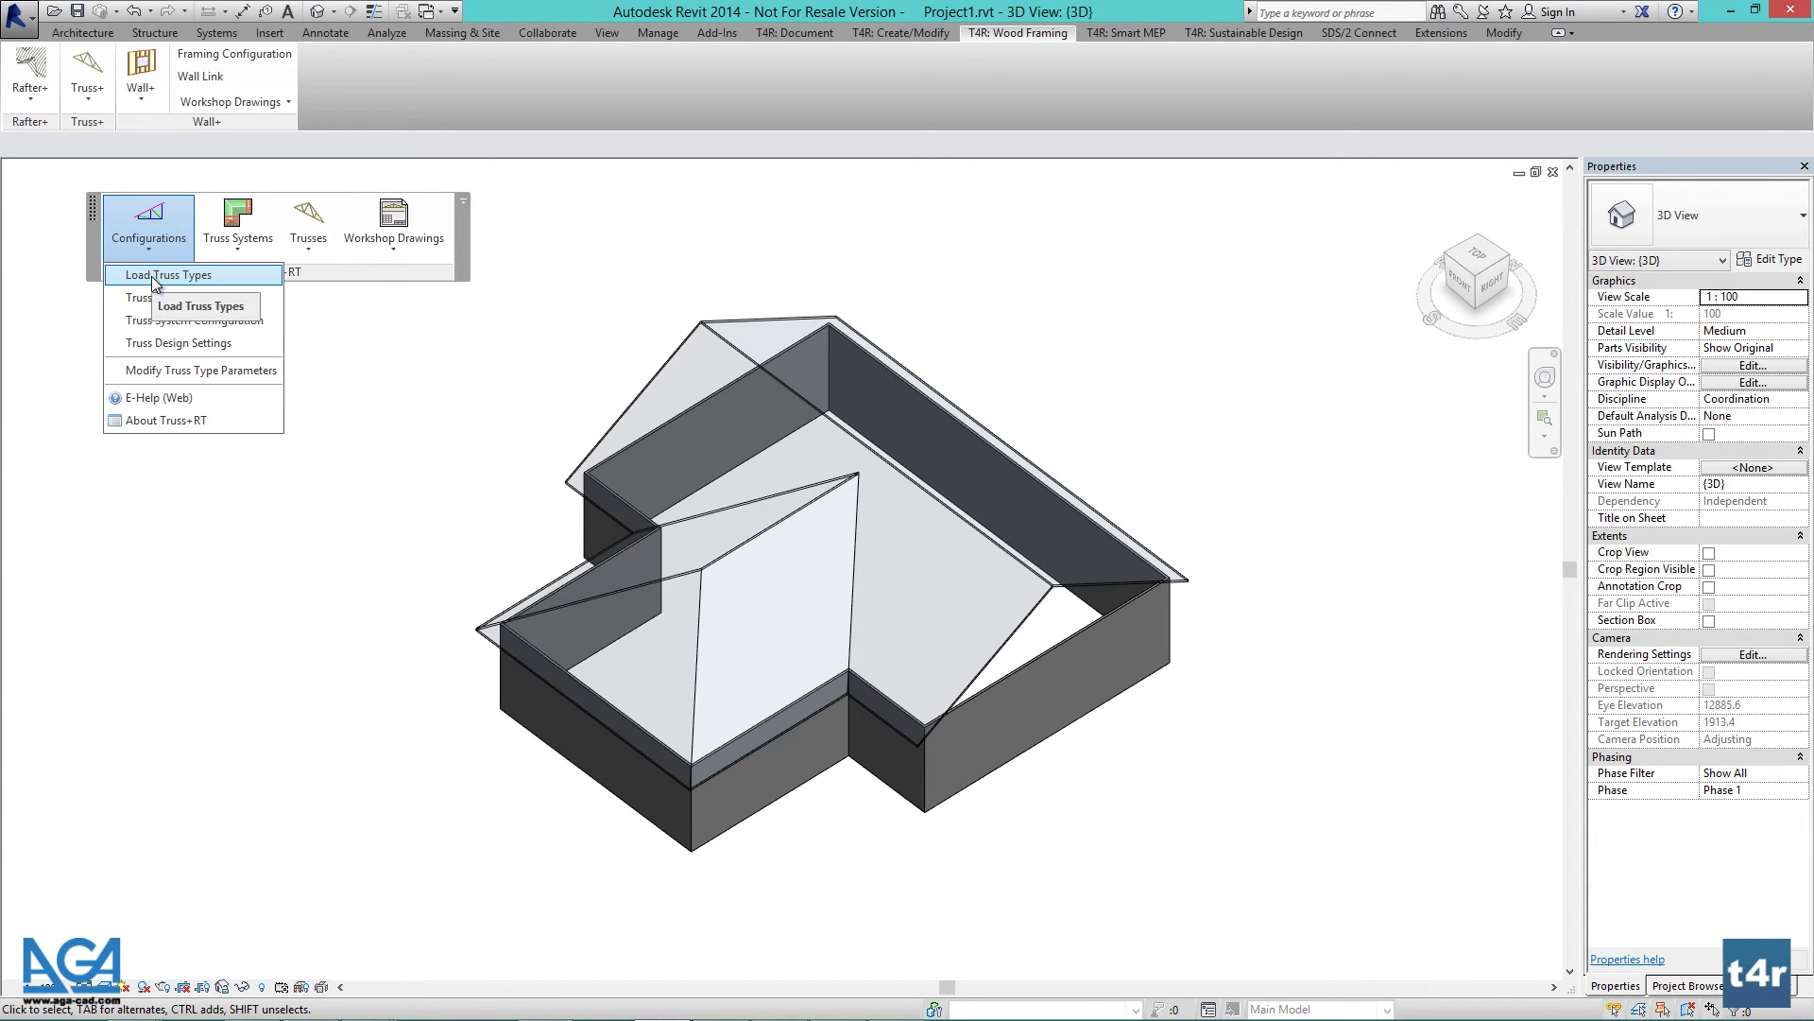
pyautogui.click(154, 281)
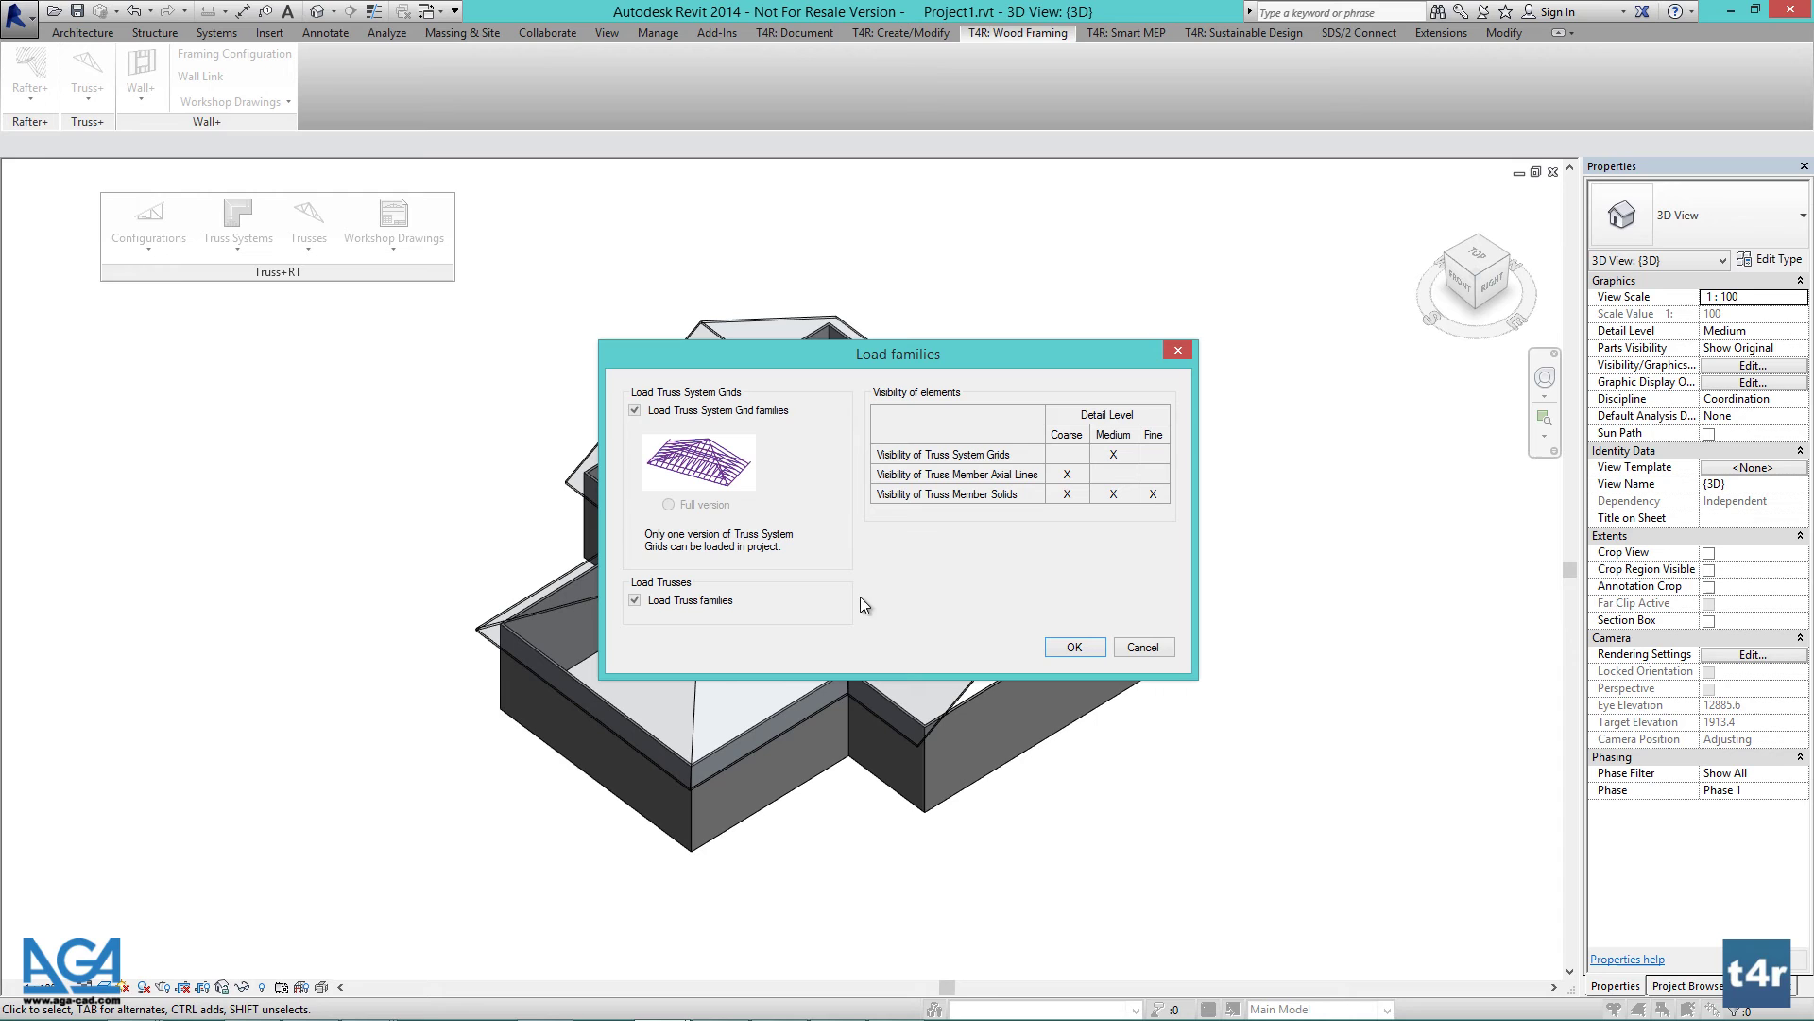
# Load the truss grid and truss families, then acknowledge the 24 loaded families
pyautogui.click(1073, 647)
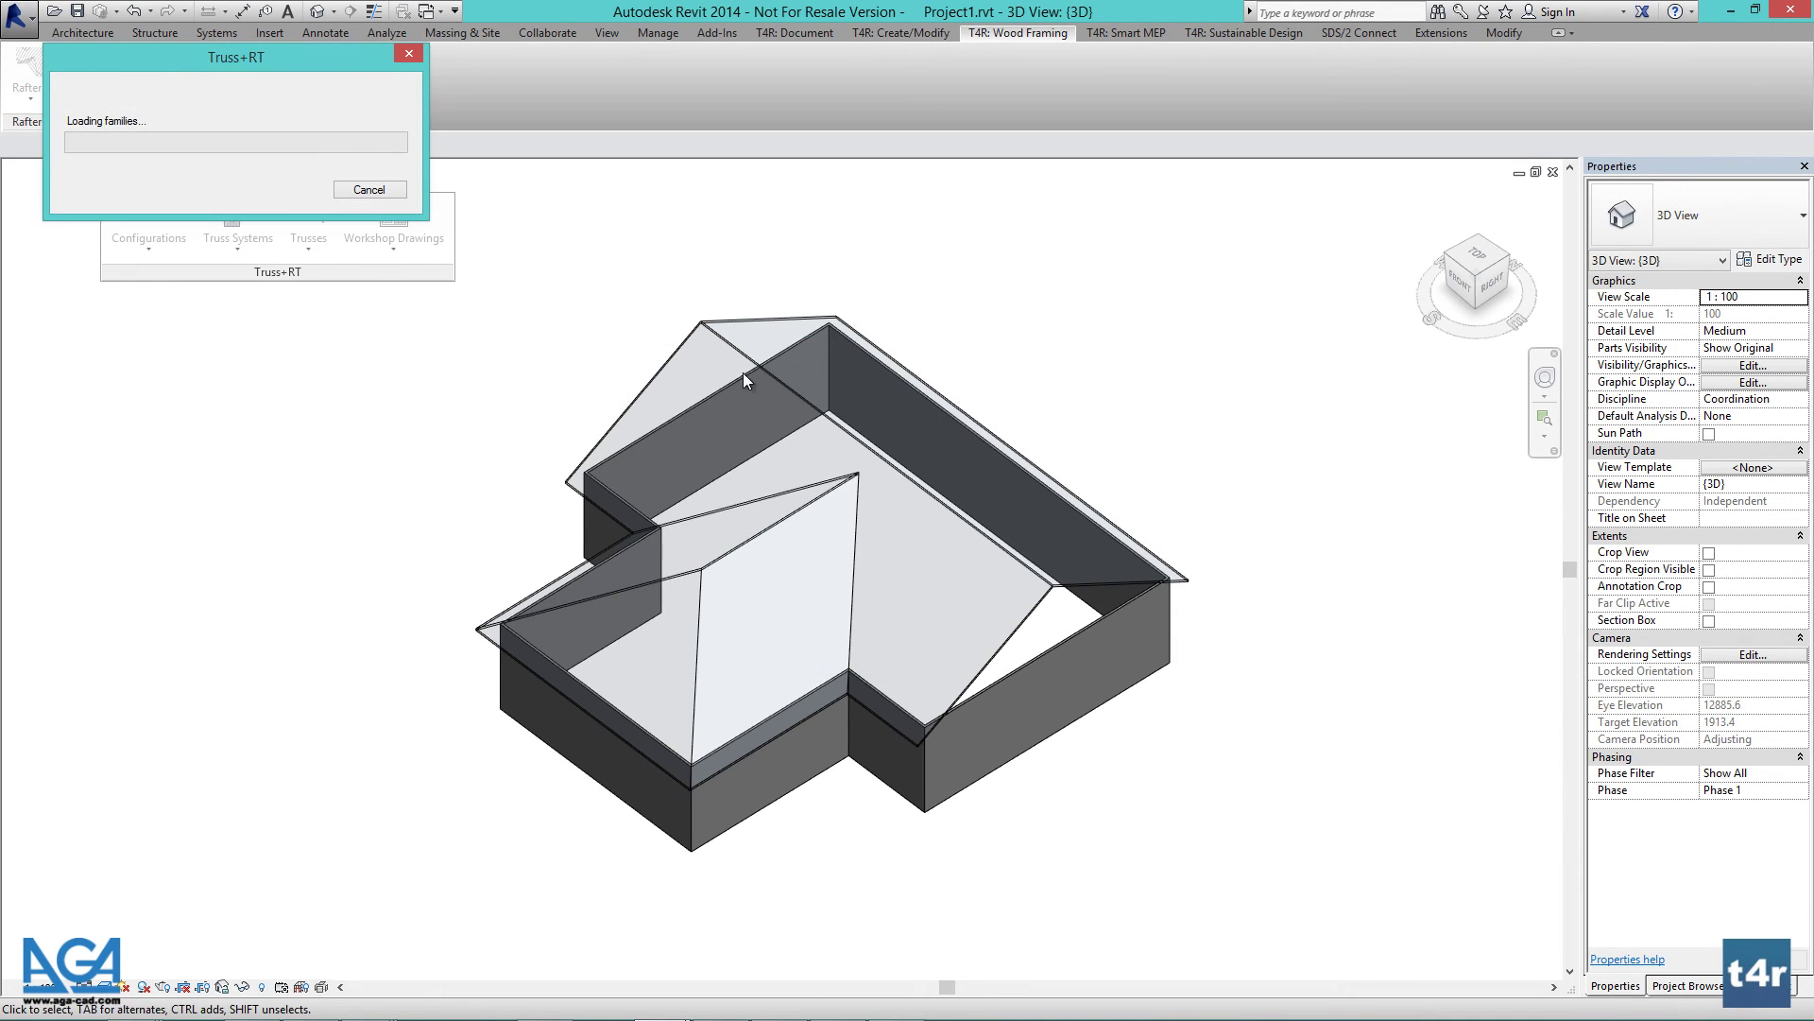
pyautogui.moveTo(270, 64); pyautogui.dragTo(854, 359)
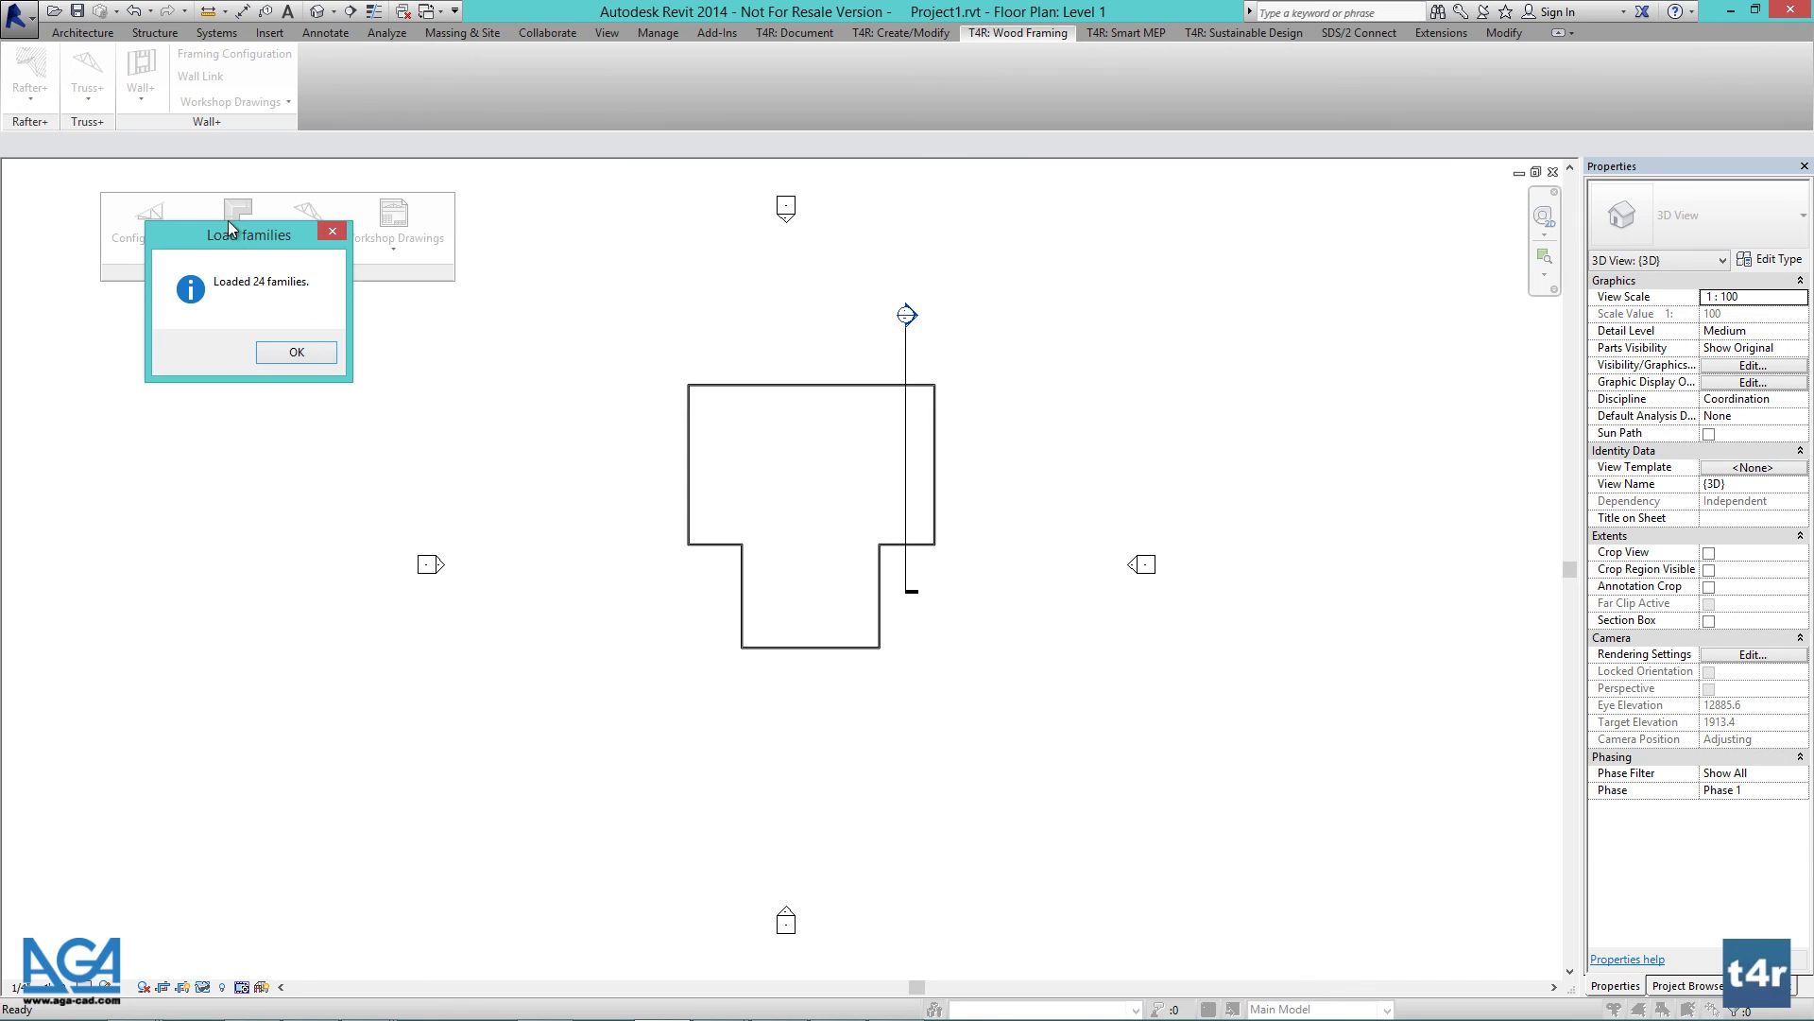
pyautogui.moveTo(237, 232); pyautogui.dragTo(807, 438)
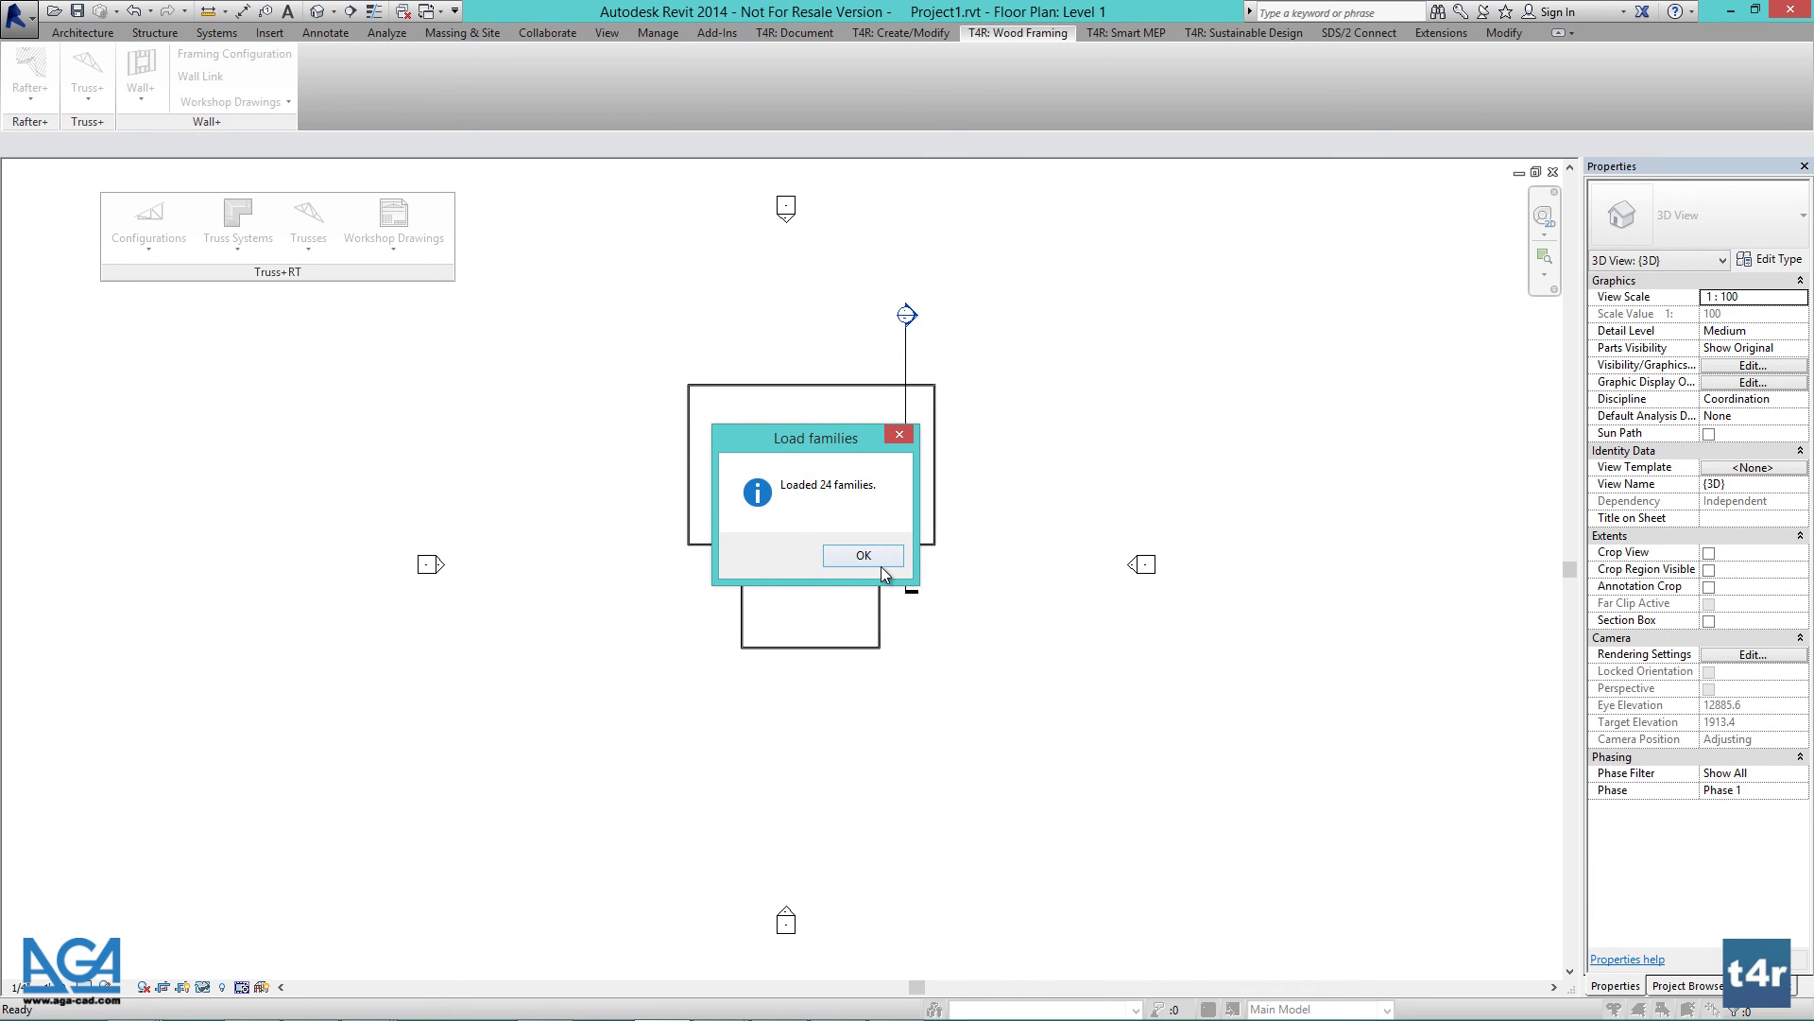
pyautogui.click(881, 566)
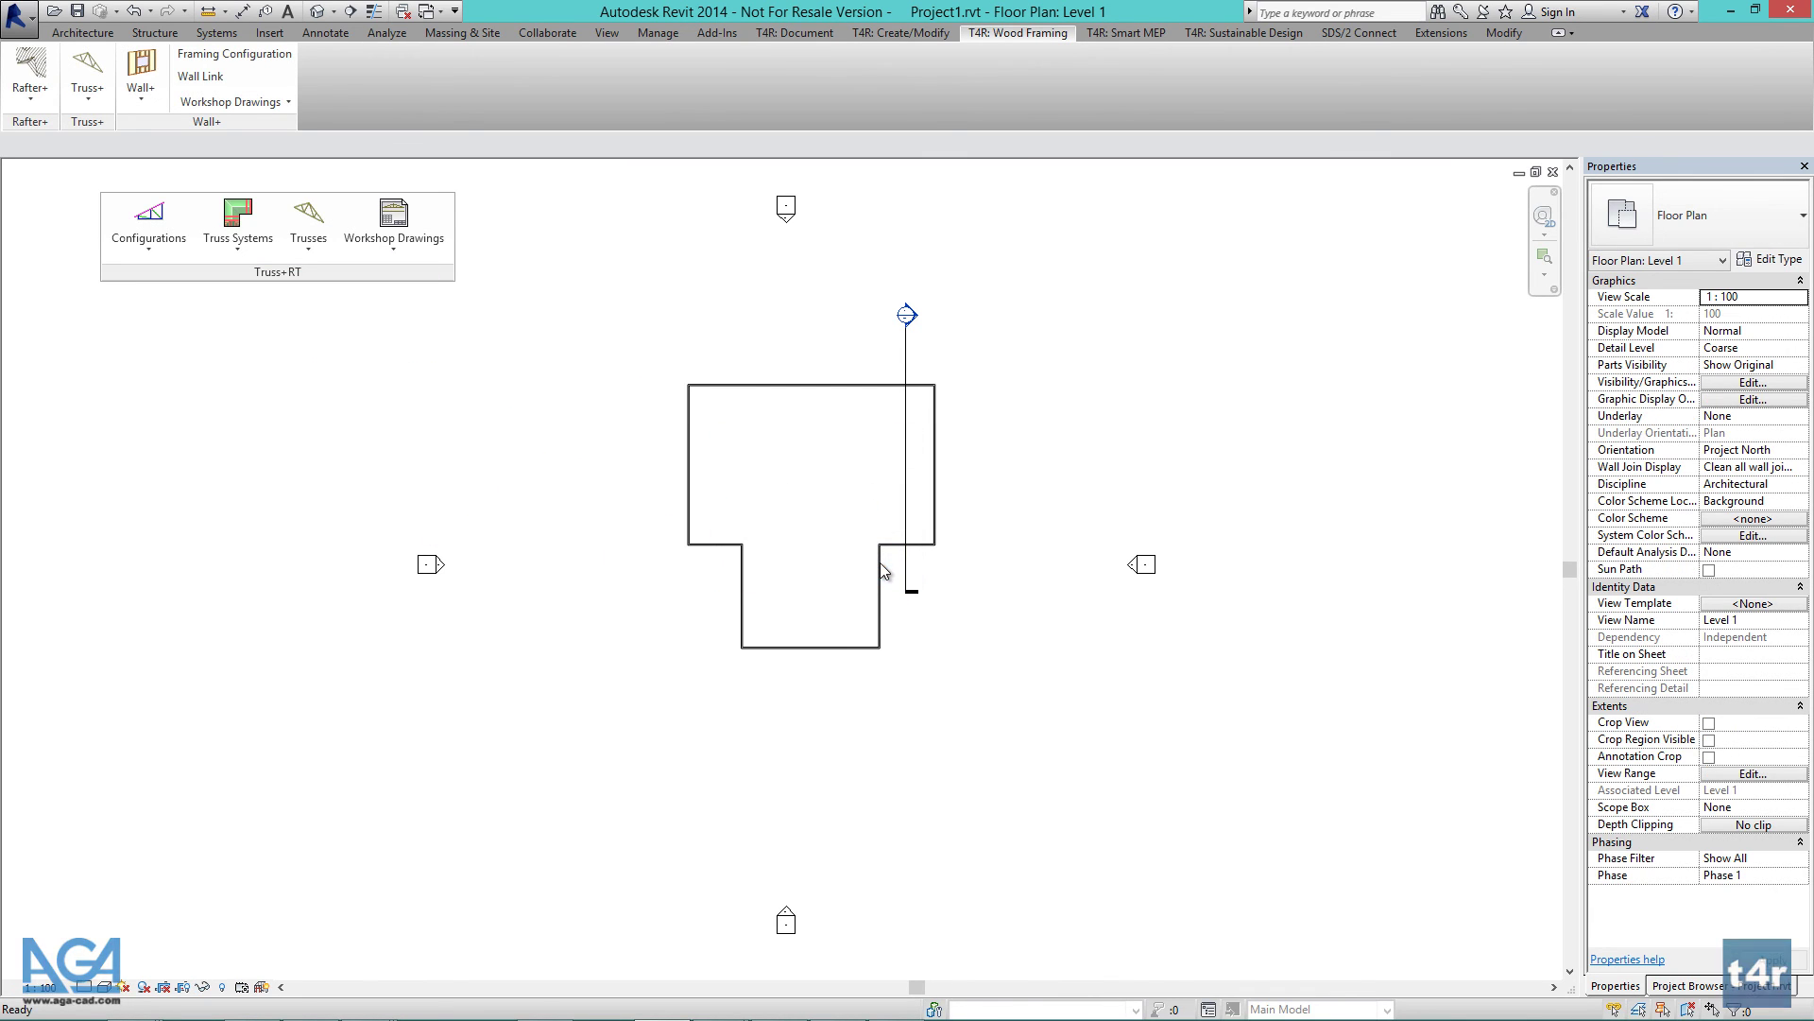